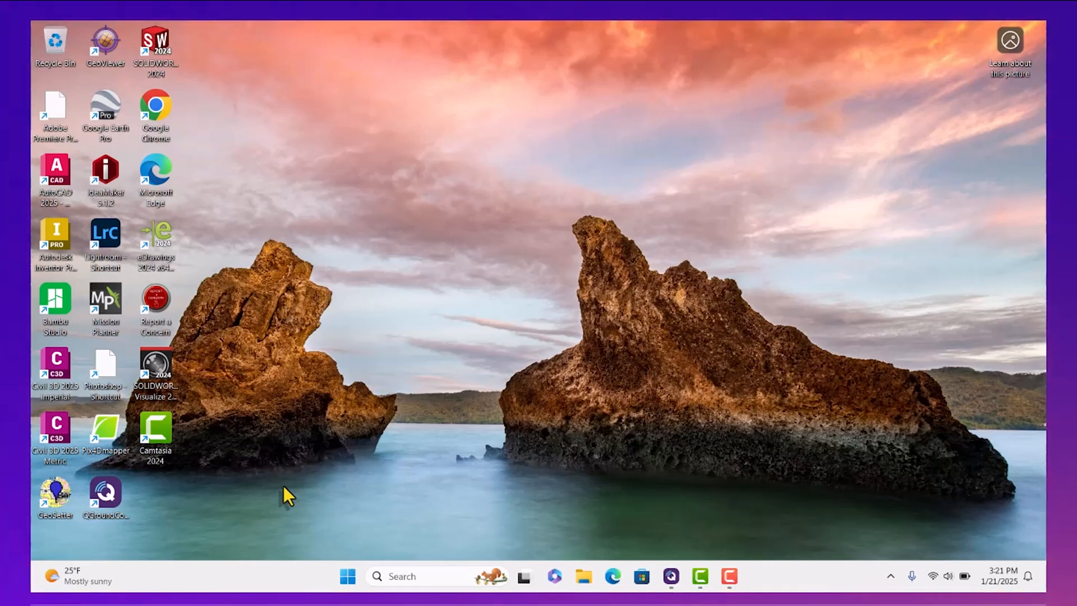
Try to launch QGroundControl from its desktop shortcut and dismiss the resulting dialog.
left_click(241, 480)
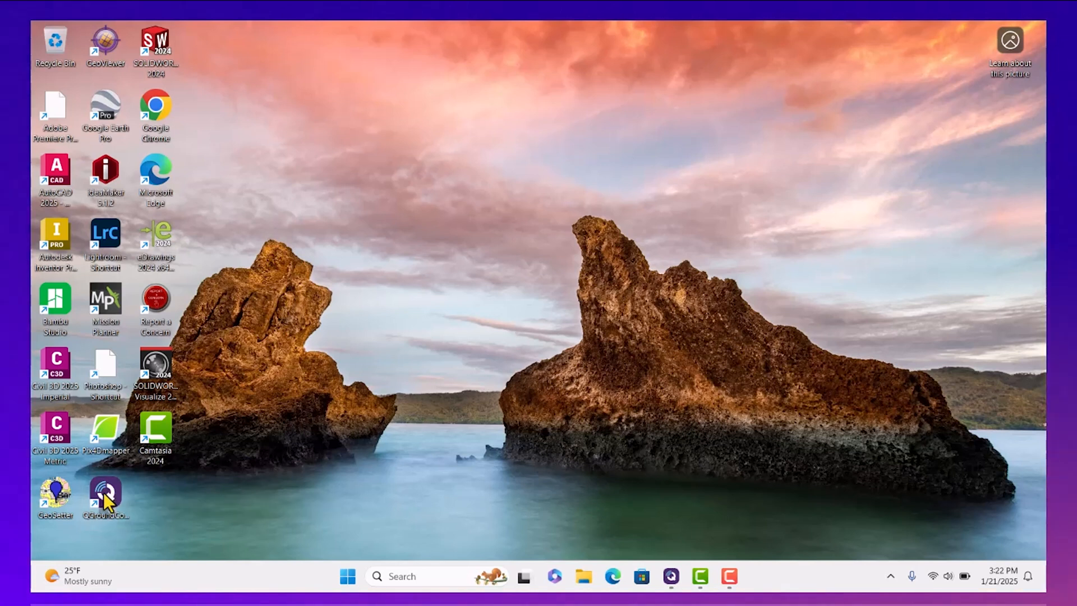
right_click(104, 496)
left_click(102, 495)
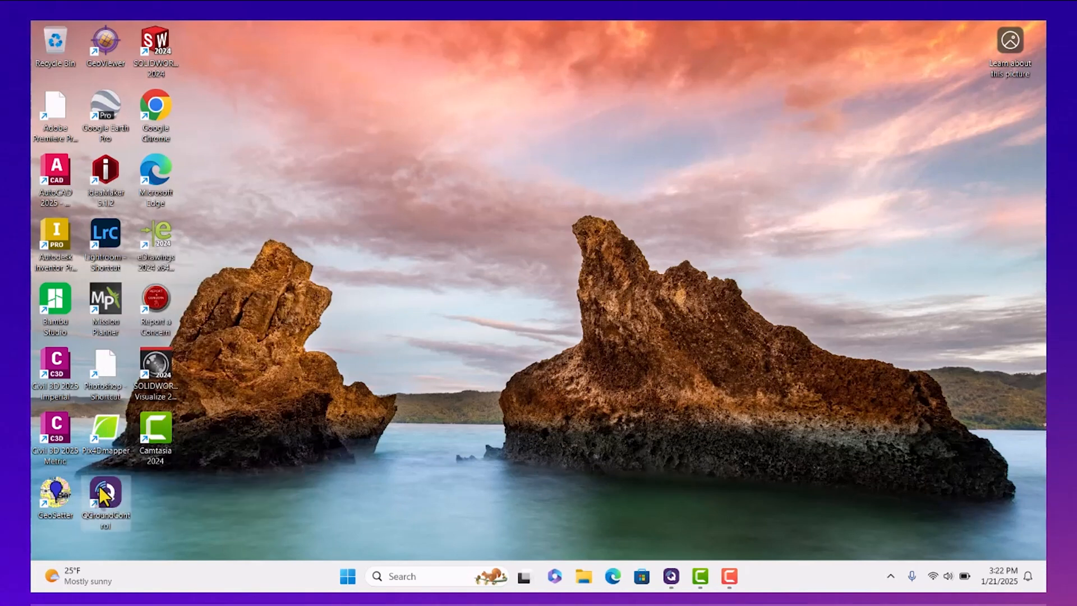
right_click(103, 496)
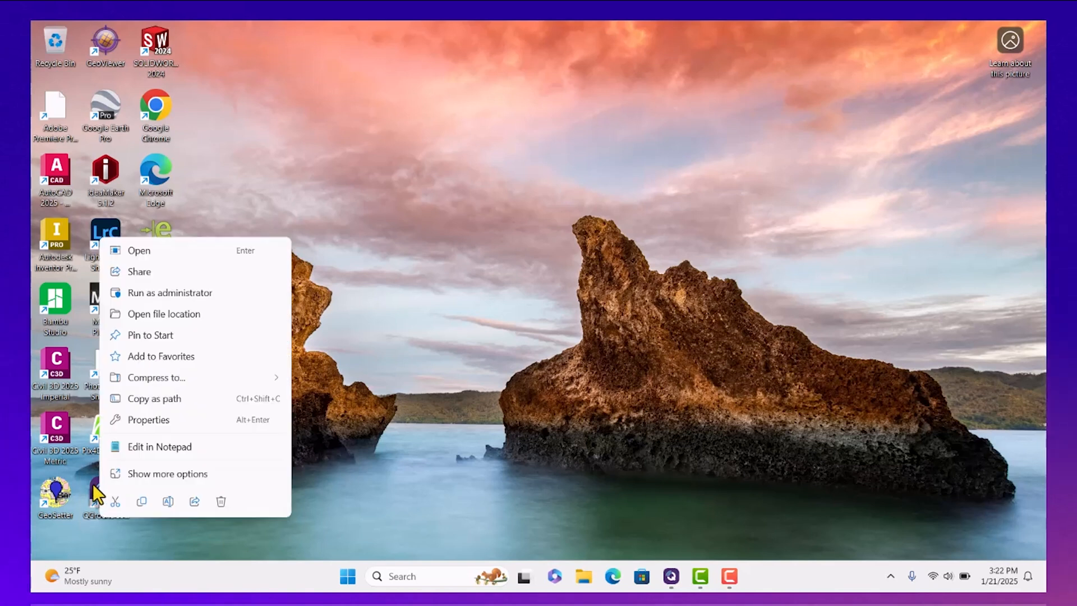
left_click(93, 485)
double_click(96, 494)
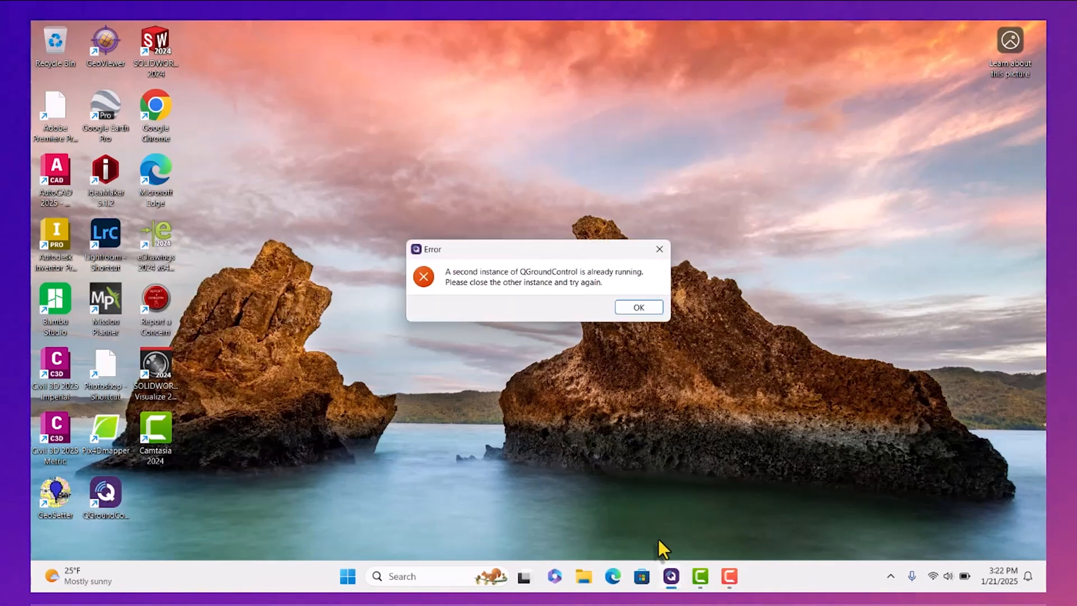
left_click(639, 308)
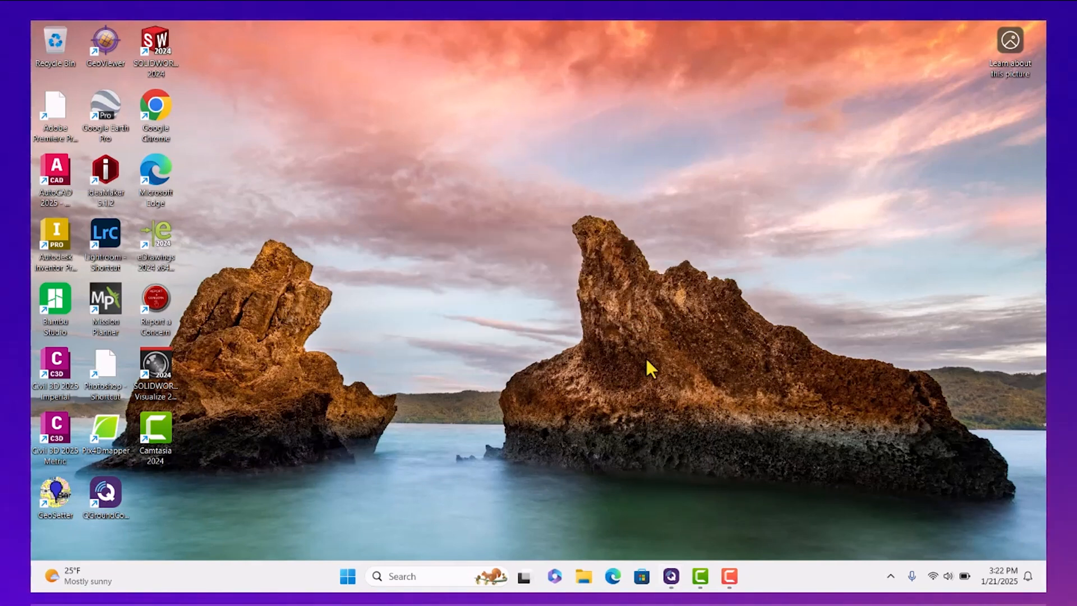
Pin the running QGroundControl to the taskbar and bring its window to the front.
left_click(671, 578)
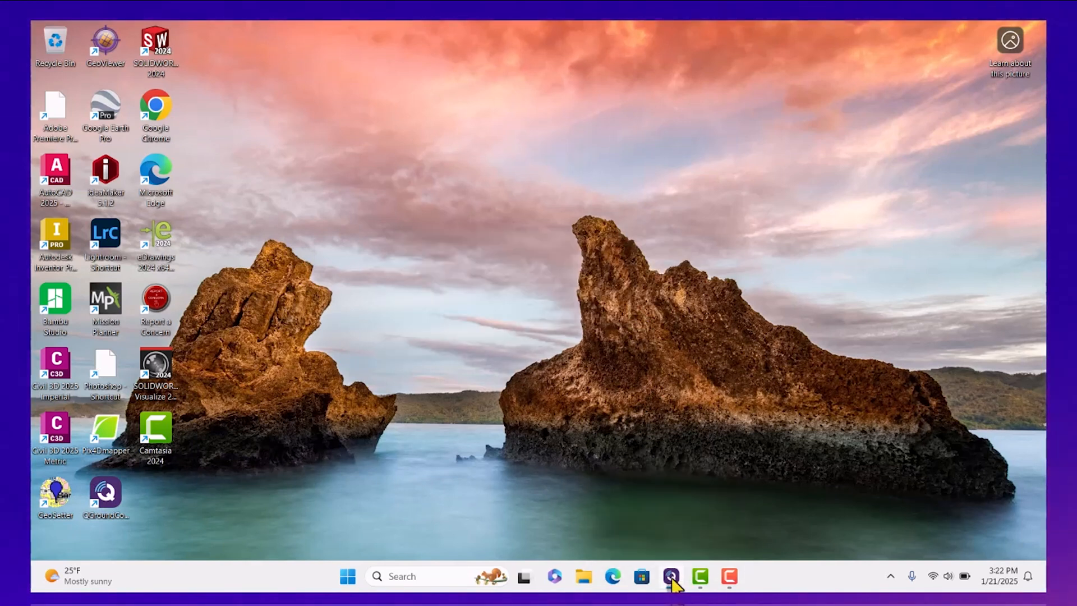
right_click(672, 581)
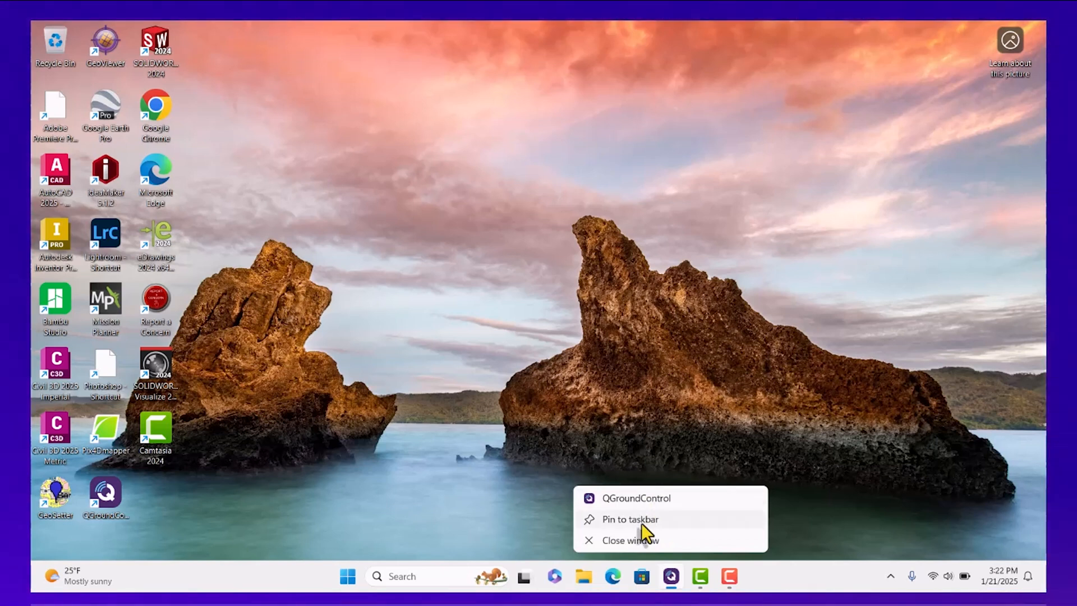
left_click(641, 523)
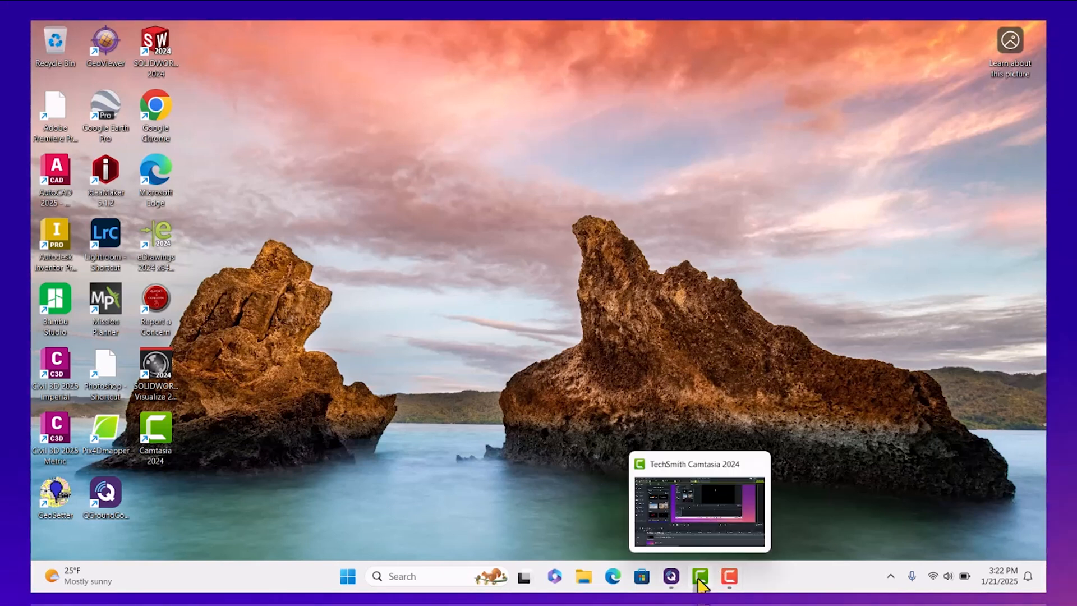
right_click(671, 581)
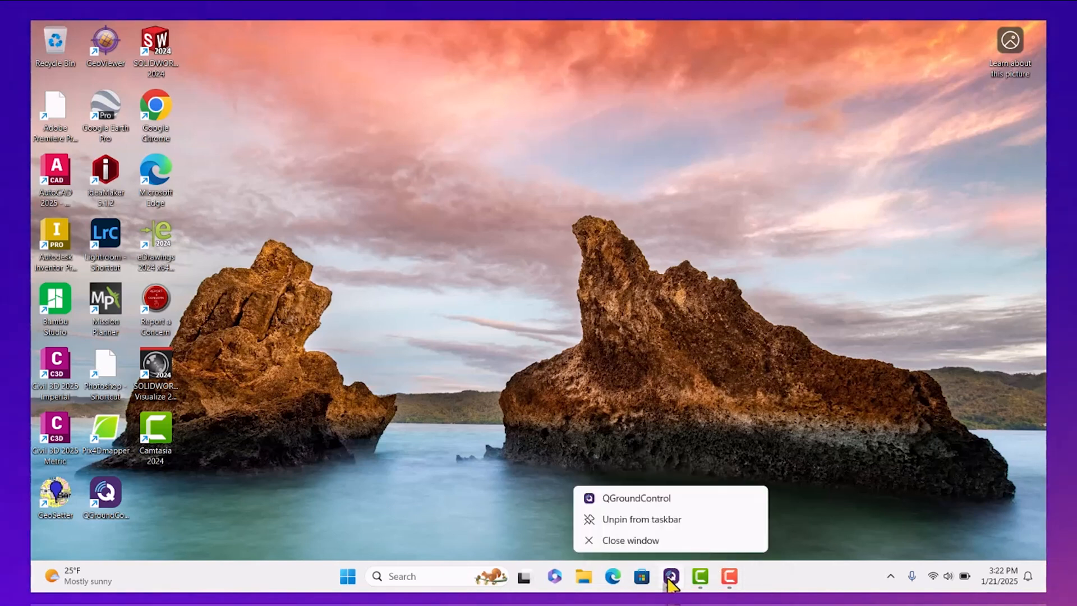
left_click(662, 499)
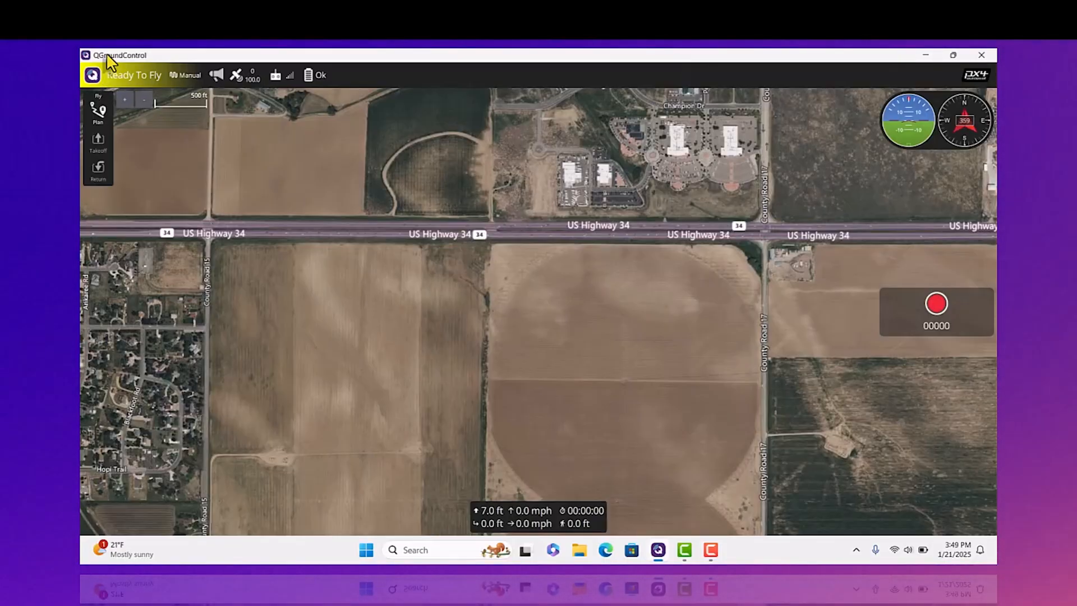
left_click(180, 78)
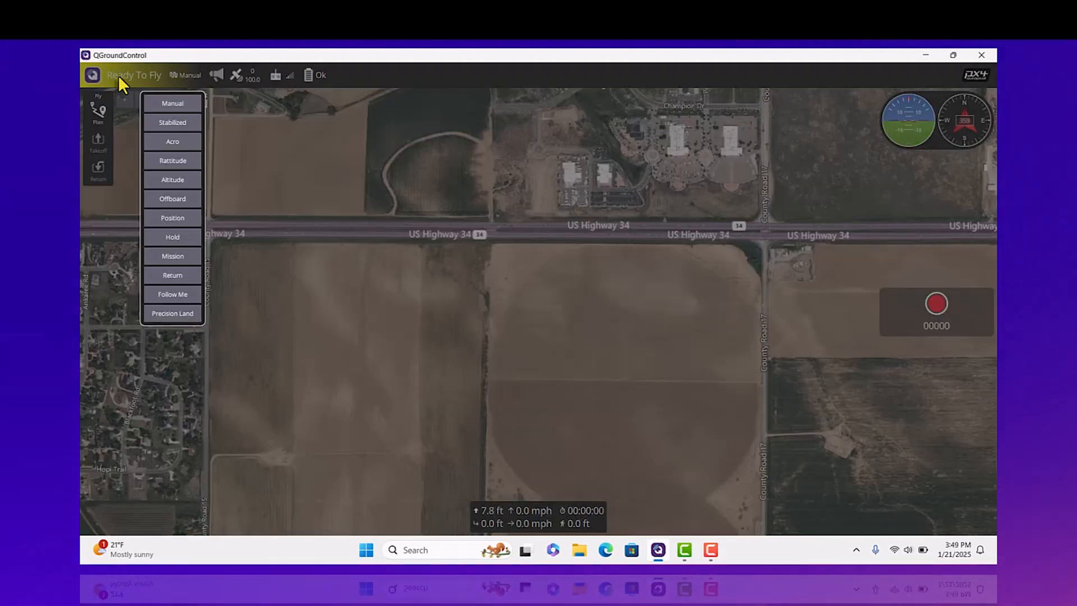
left_click(168, 101)
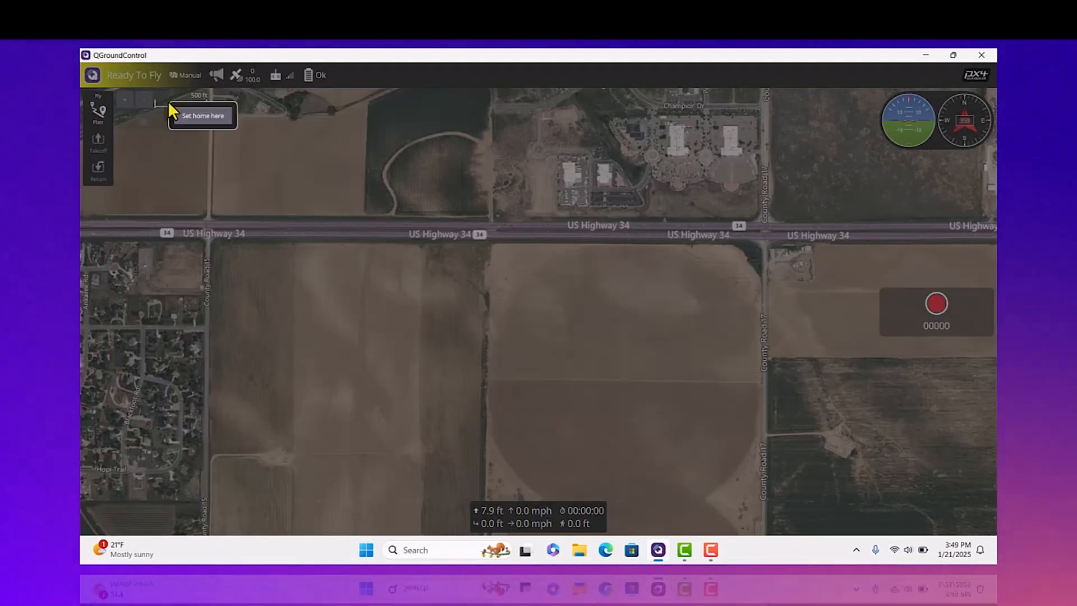
left_click(161, 73)
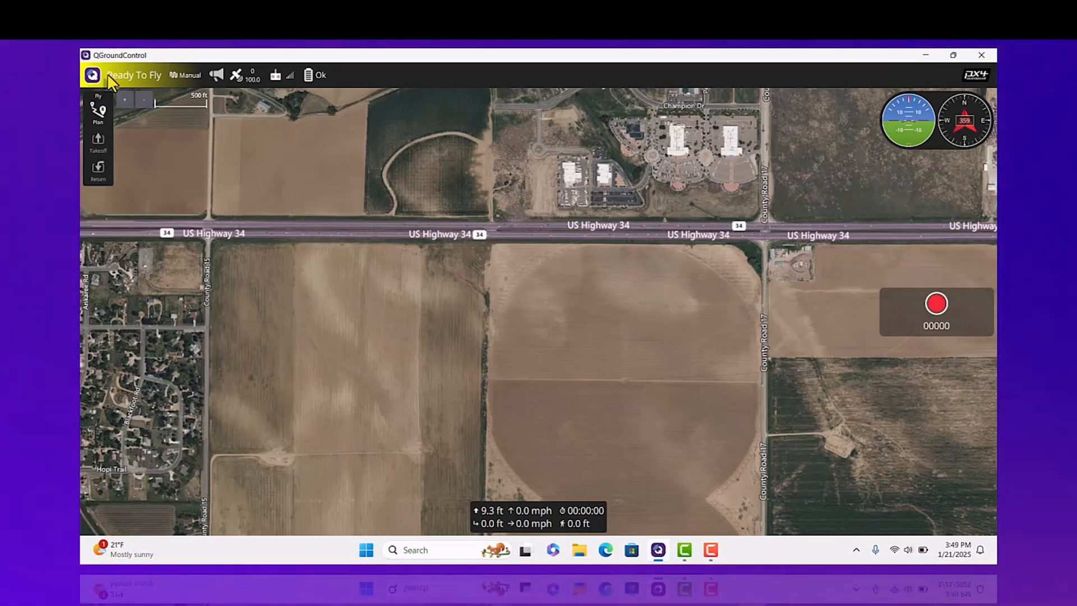
Open the vehicle's firmware setup and install PX4 Pro Stable Release v1.15.2 on the detected Pixhawk board.
left_click(91, 75)
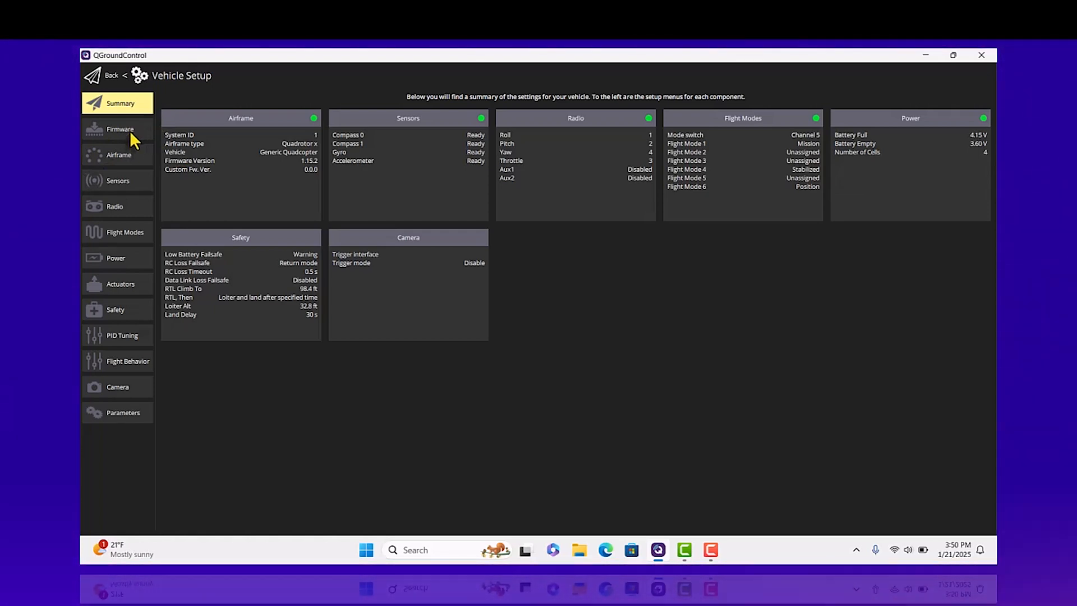
left_click(132, 131)
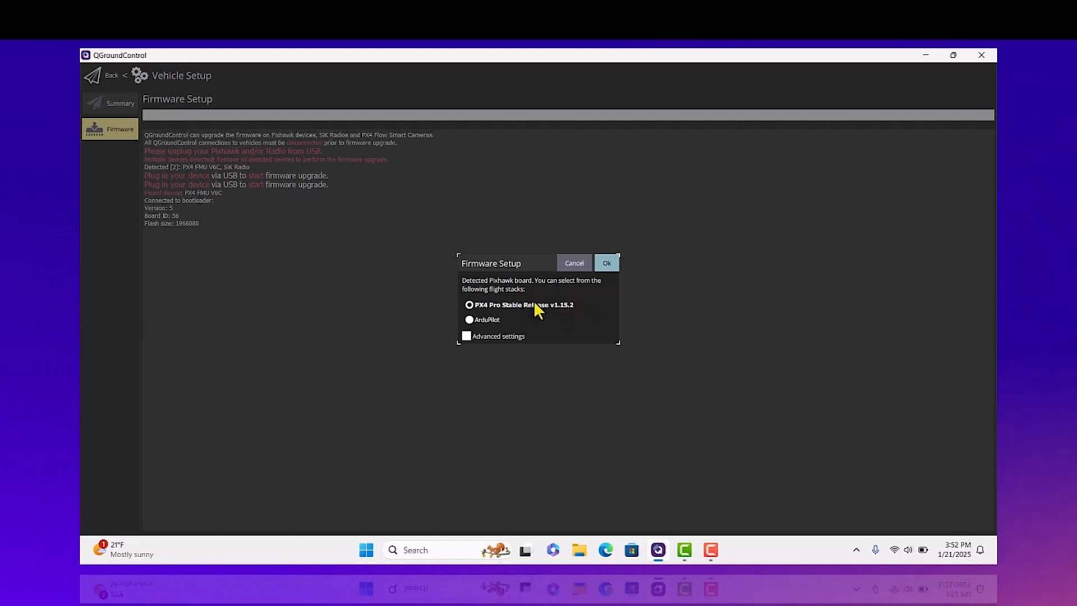
left_click(608, 263)
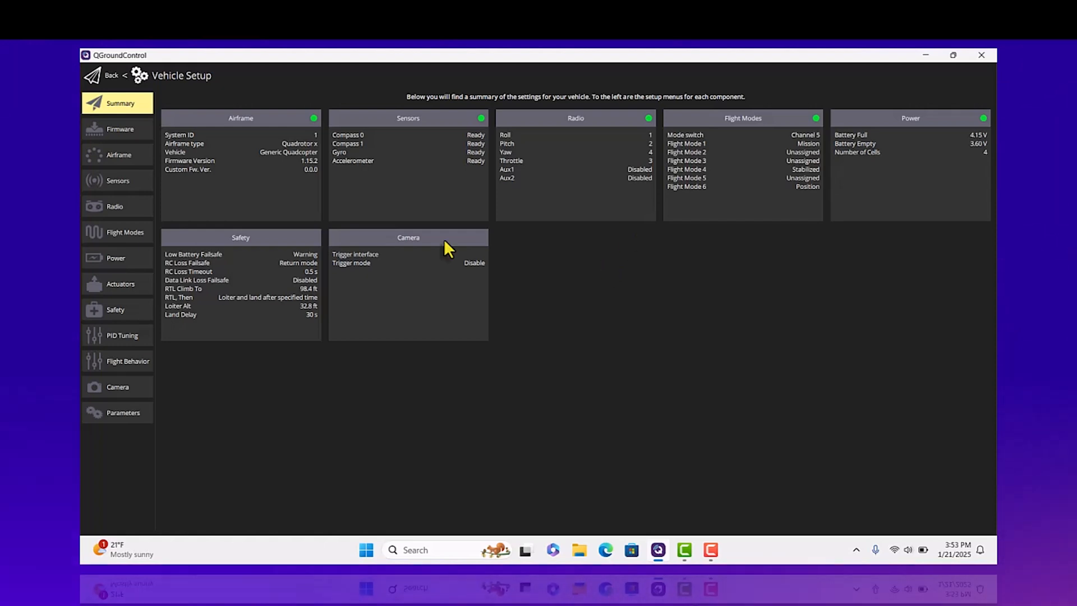
Upgrade the SiK Radio's firmware and return to the vehicle setup summary.
left_click(120, 133)
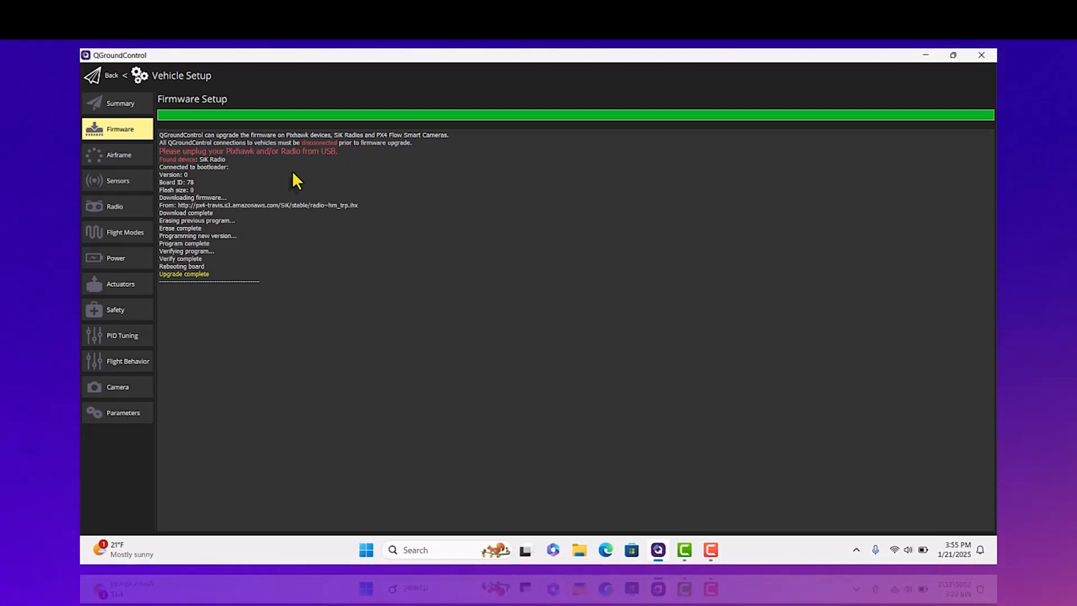
left_click(130, 104)
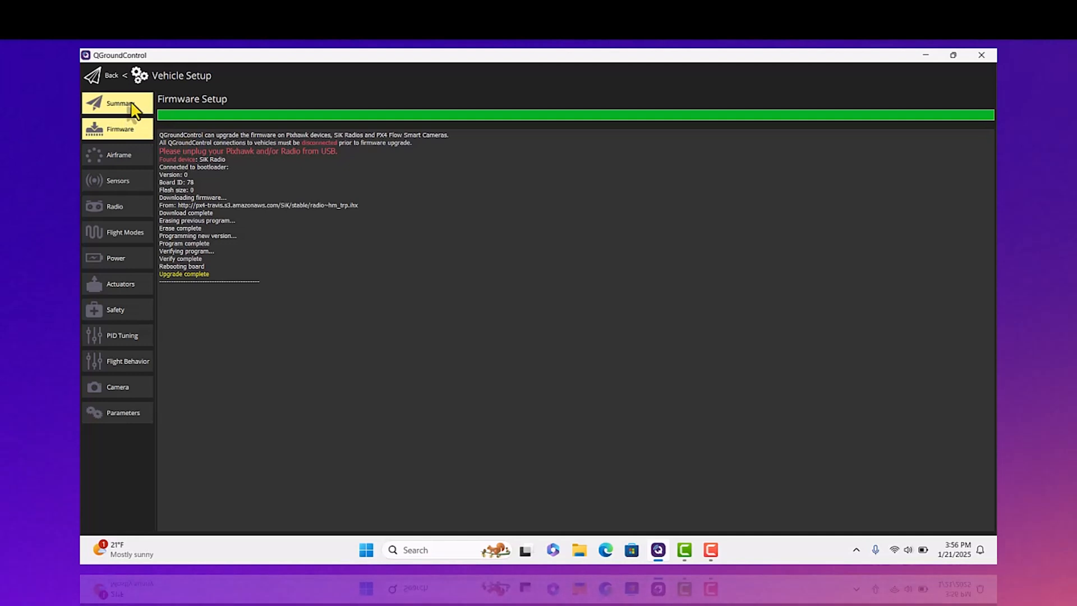
left_click(129, 131)
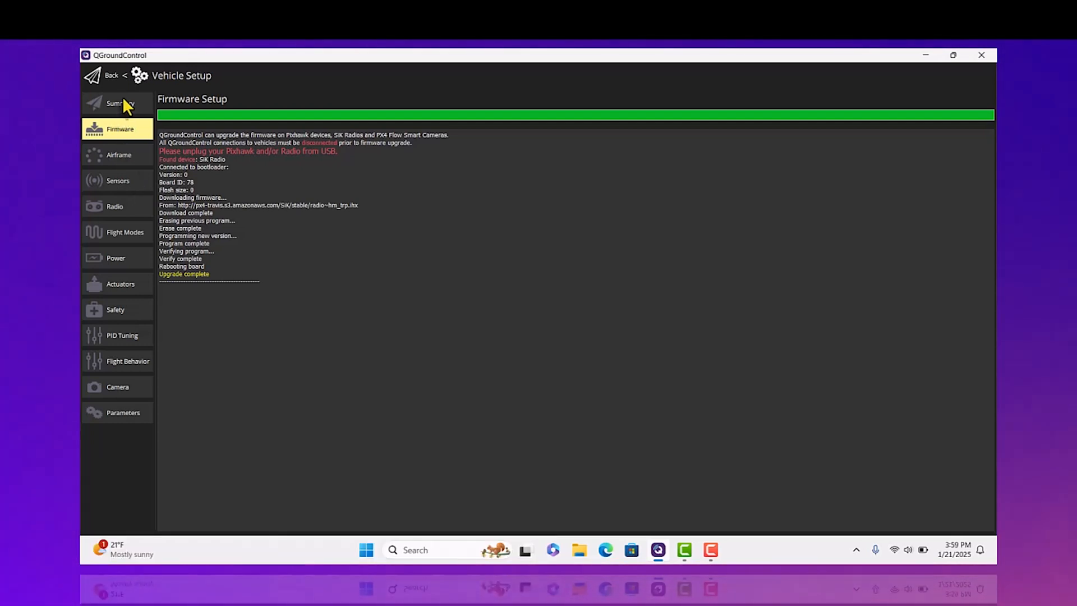
left_click(121, 103)
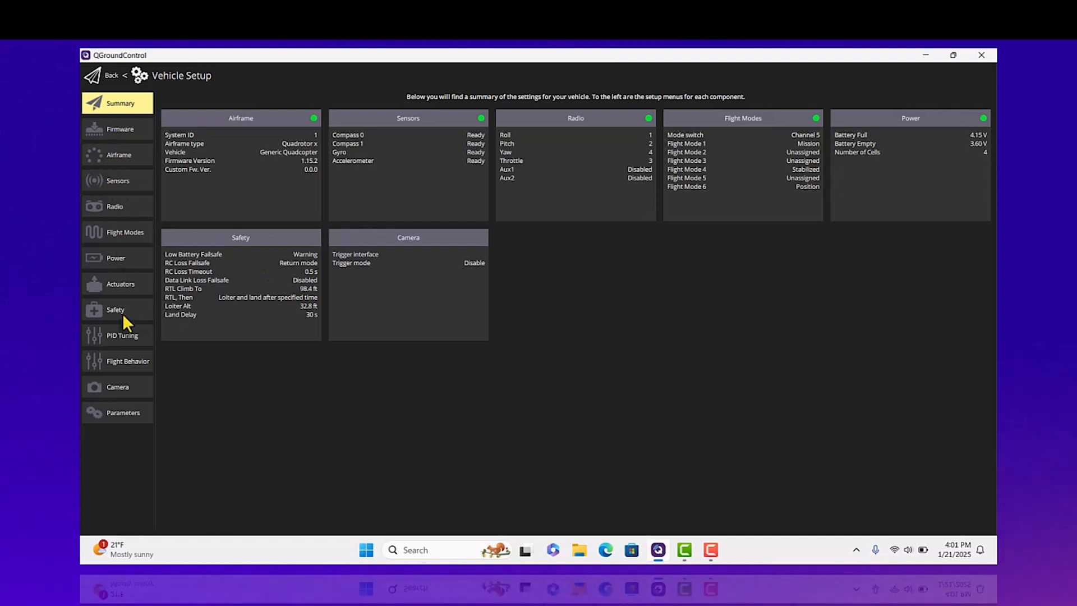
Check the Quadrotor x airframe selection for Generic Quadcopter and bring up the sensor calibration options.
left_click(122, 184)
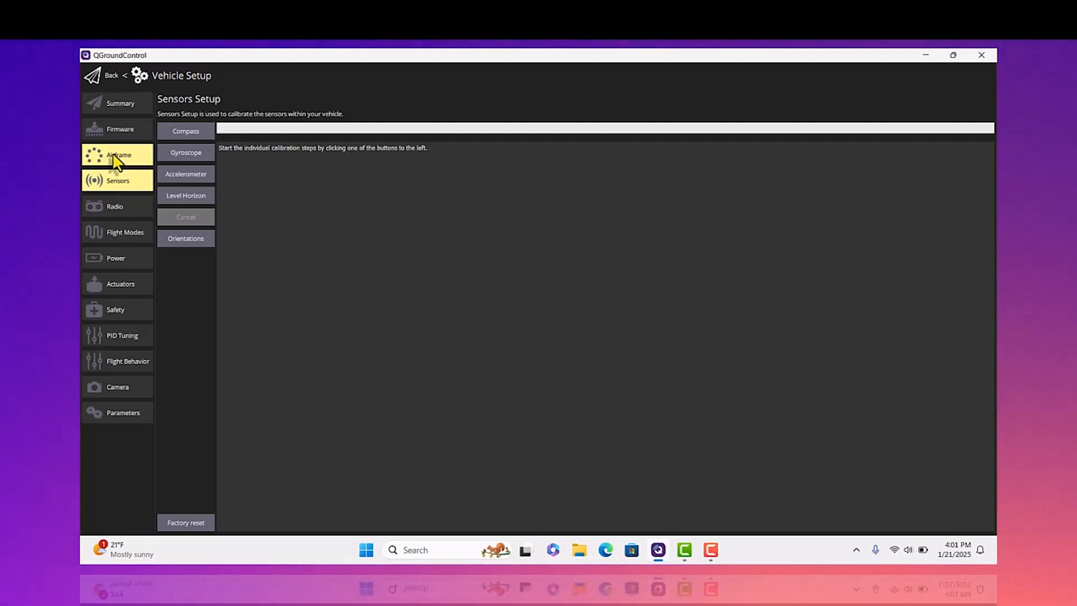
left_click(115, 160)
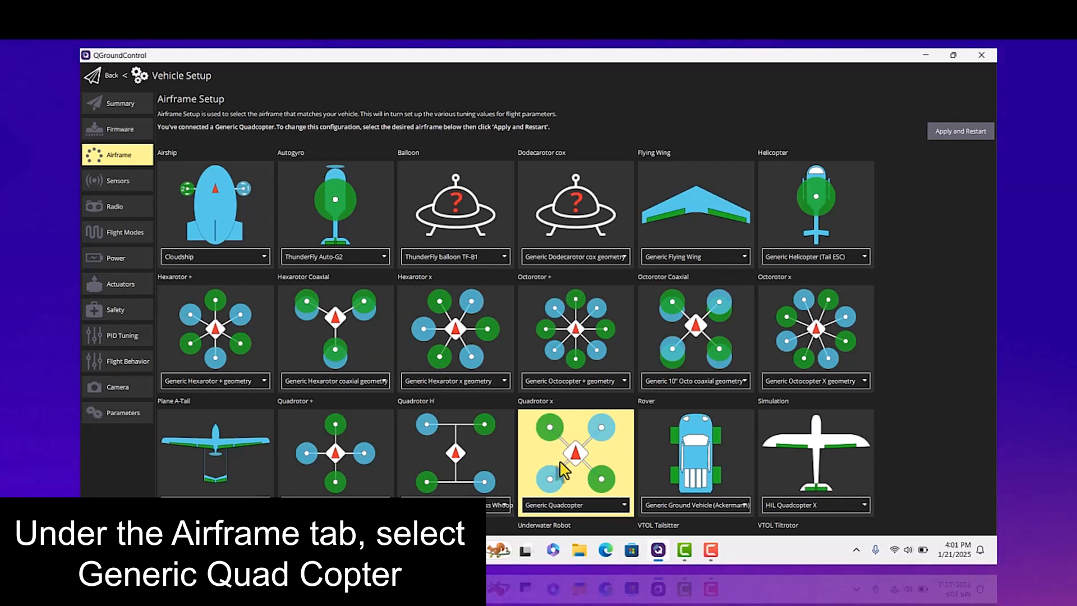
left_click(112, 182)
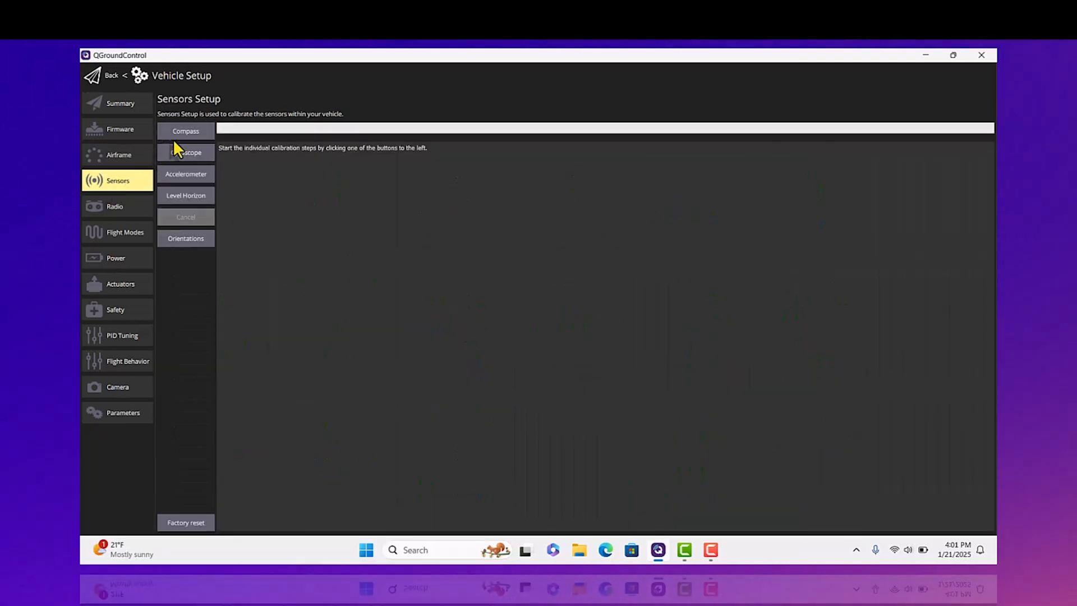
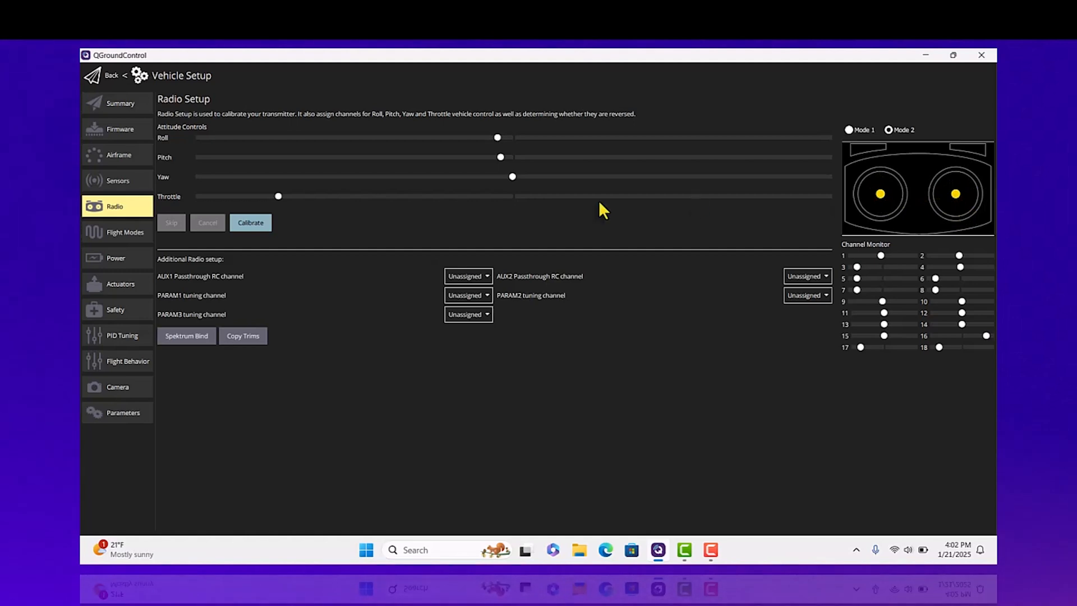
Examine the flight mode and switch channel assignments as well as the battery power settings.
left_click(122, 234)
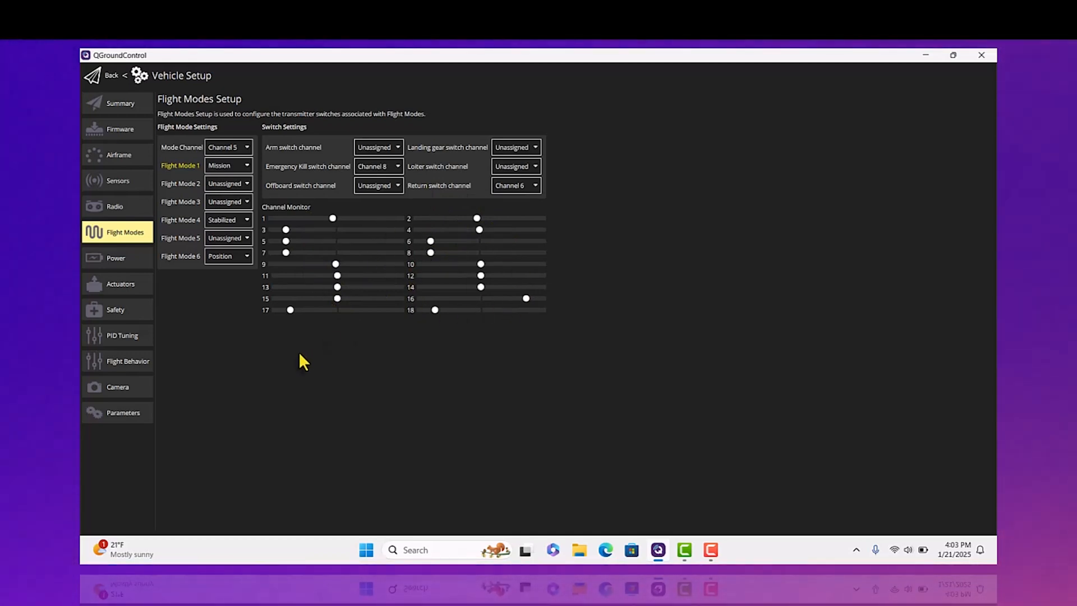
left_click(117, 257)
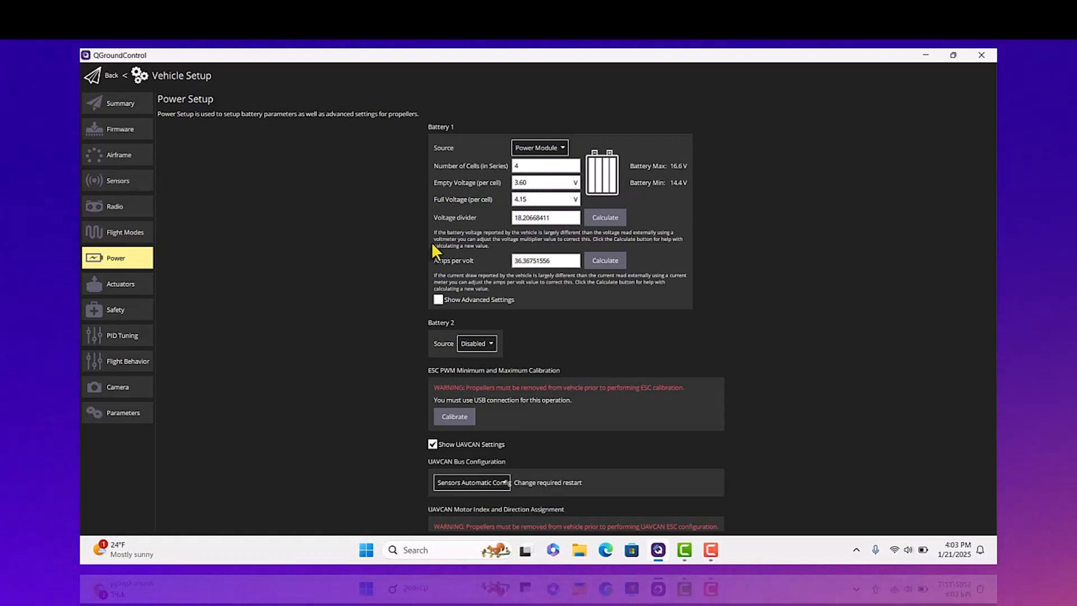
Examine the actuator setup, including the motor geometry and directions and the PWM AUX, PWM MAIN and UAVCAN outputs.
left_click(134, 280)
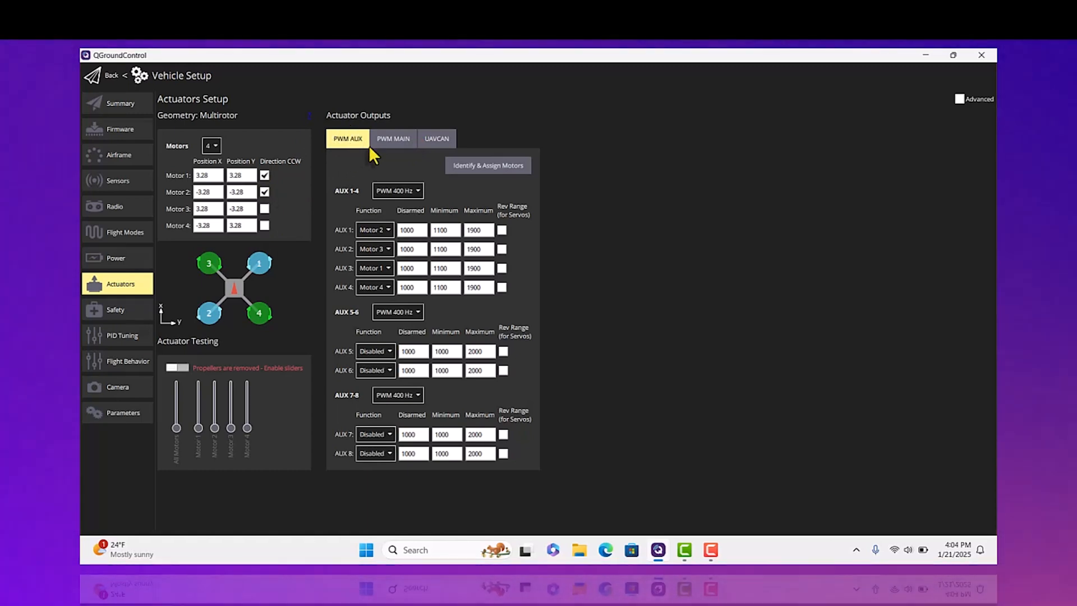
left_click(388, 137)
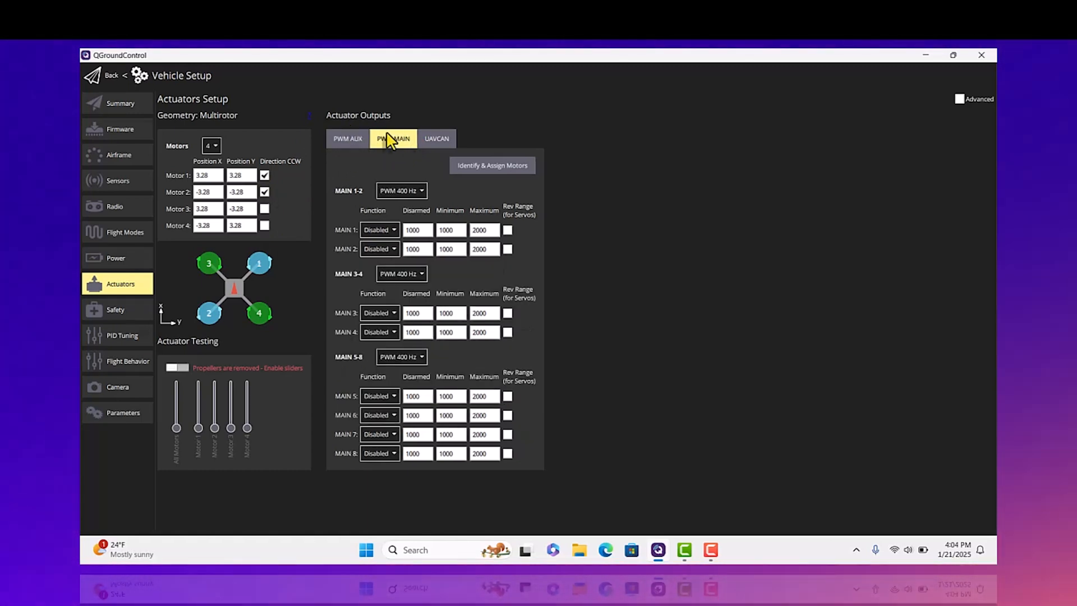
left_click(431, 139)
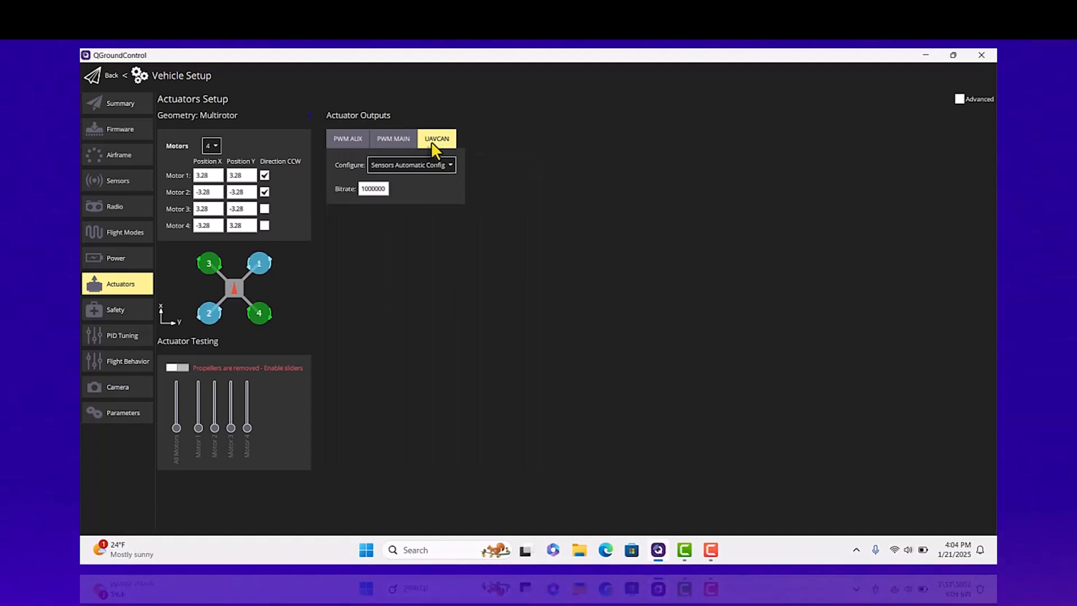
left_click(349, 139)
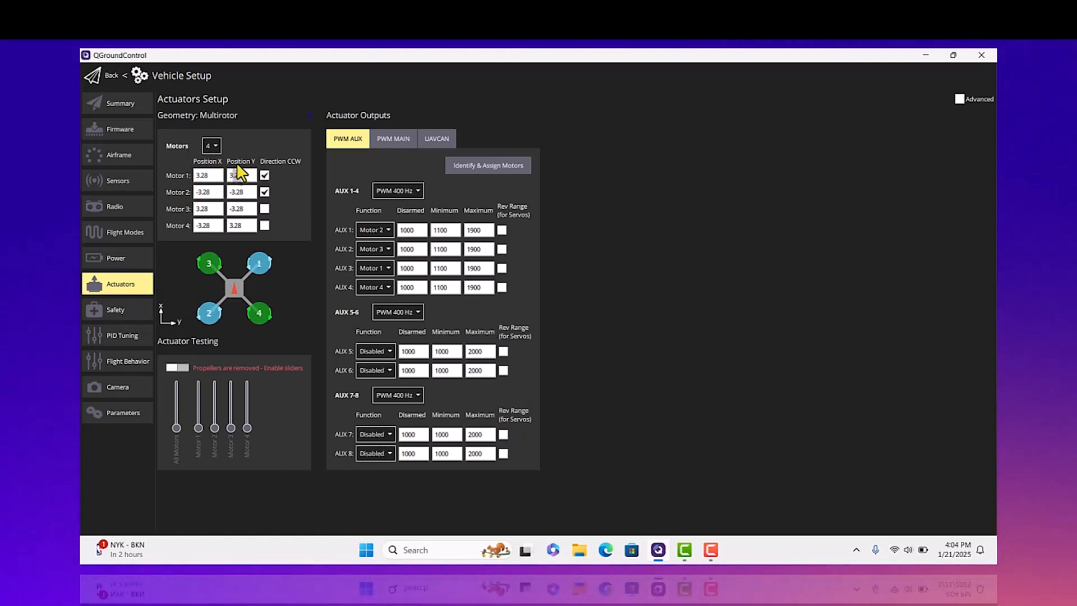
left_click(264, 175)
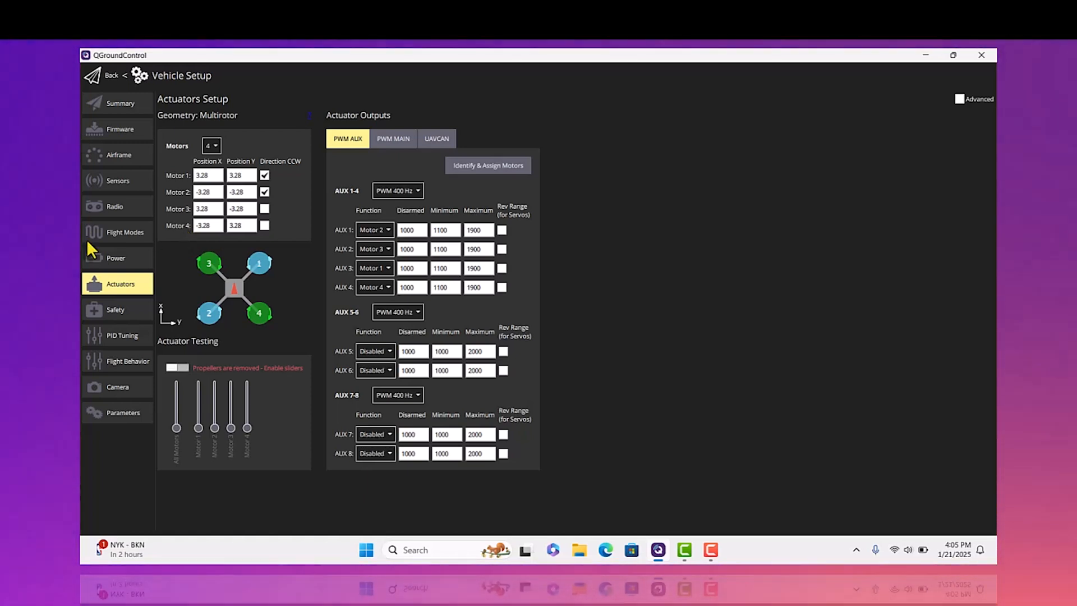
Examine the failsafe triggers and object detection options in the vehicle's safety setup.
left_click(120, 308)
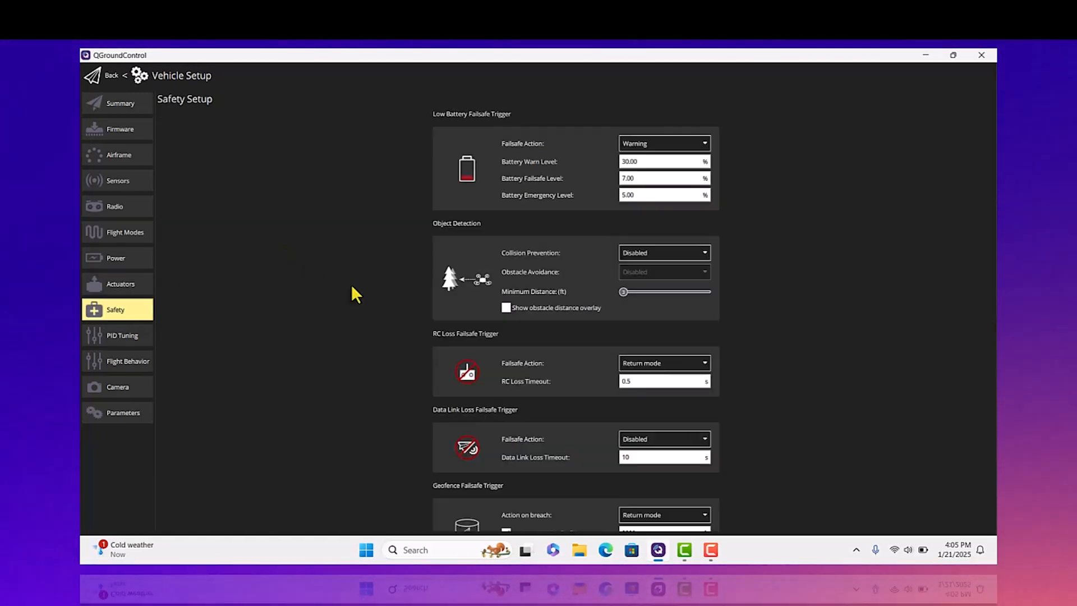
scroll(330, 356, "down", 1)
scroll(331, 356, "up", 1)
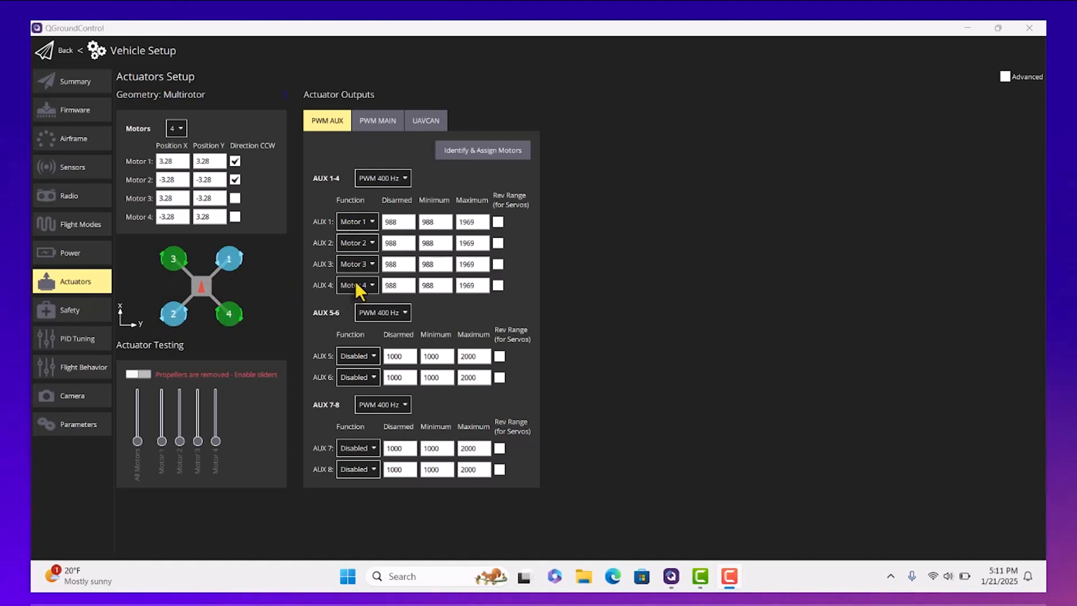
Enable the actuator test sliders, briefly spin motors 1, 2 and 3 one at a time, and disable the sliders again.
left_click(139, 374)
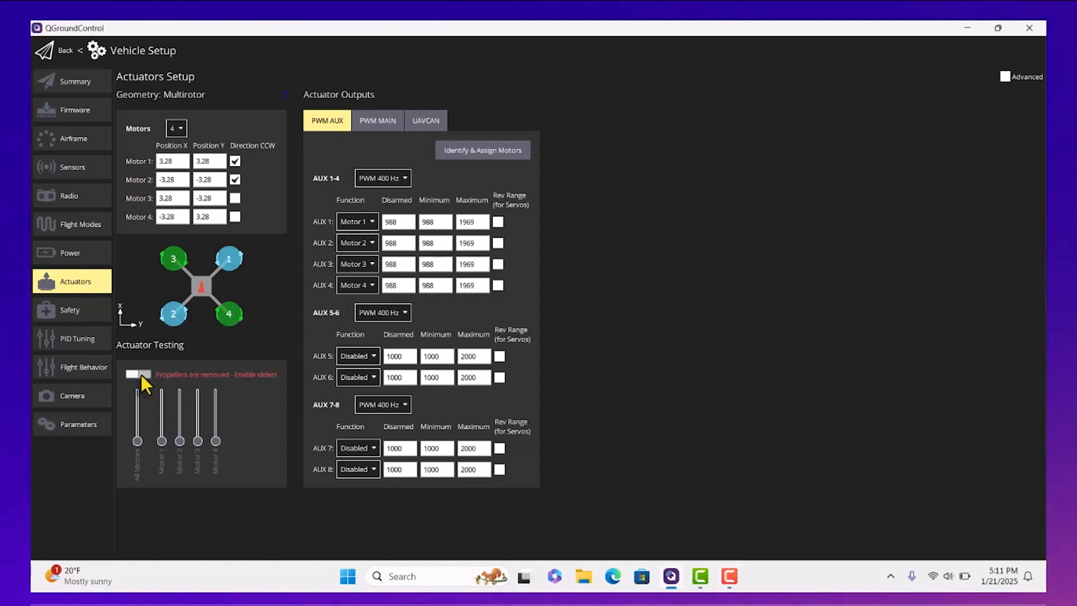
left_click_drag(162, 438, 163, 418)
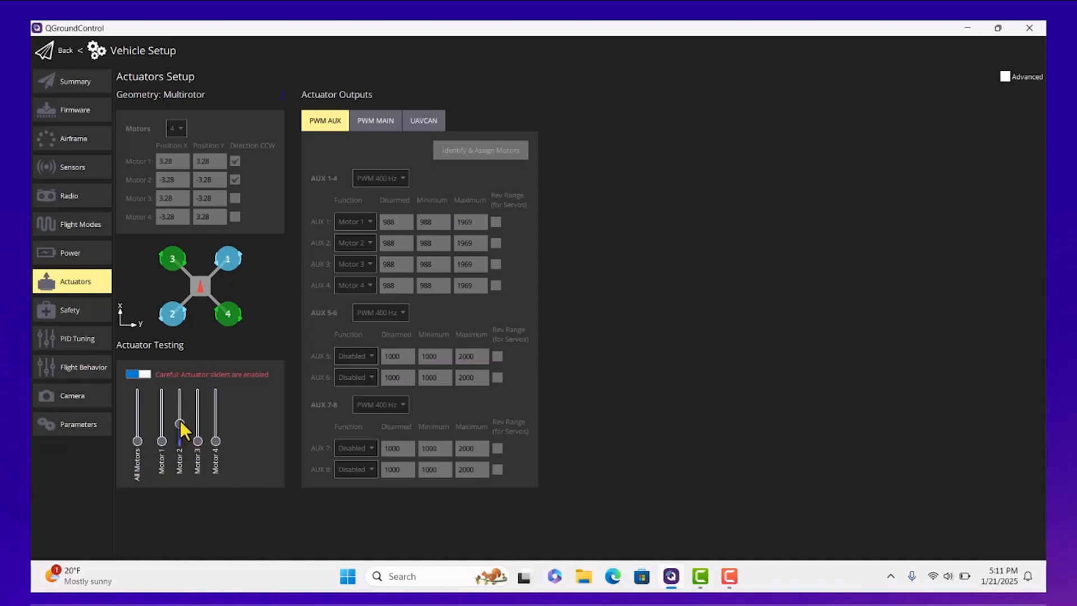
left_click_drag(180, 420, 177, 498)
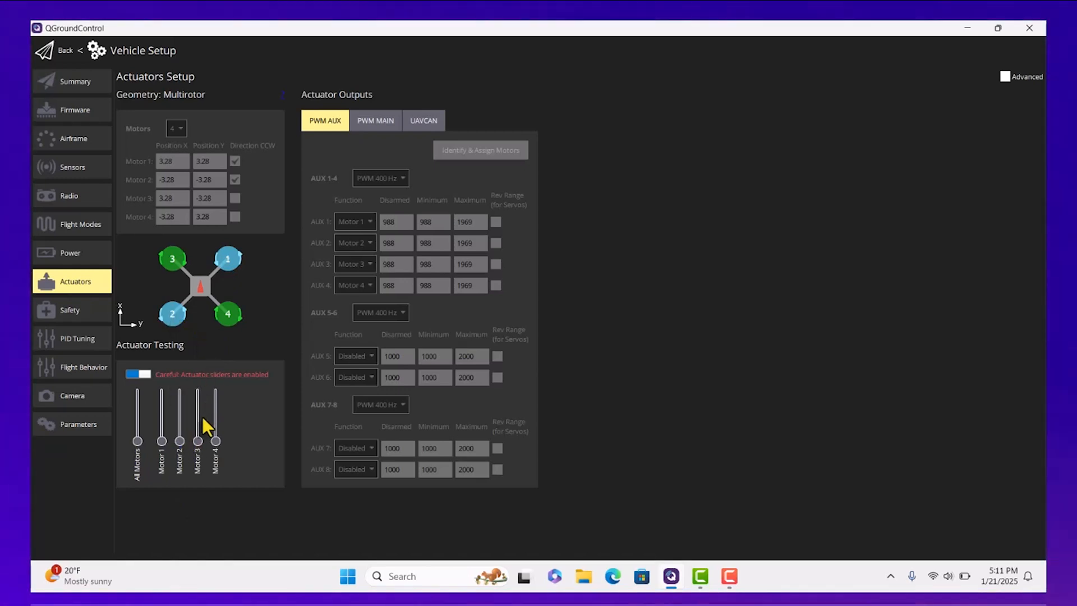
left_click_drag(196, 413, 197, 412)
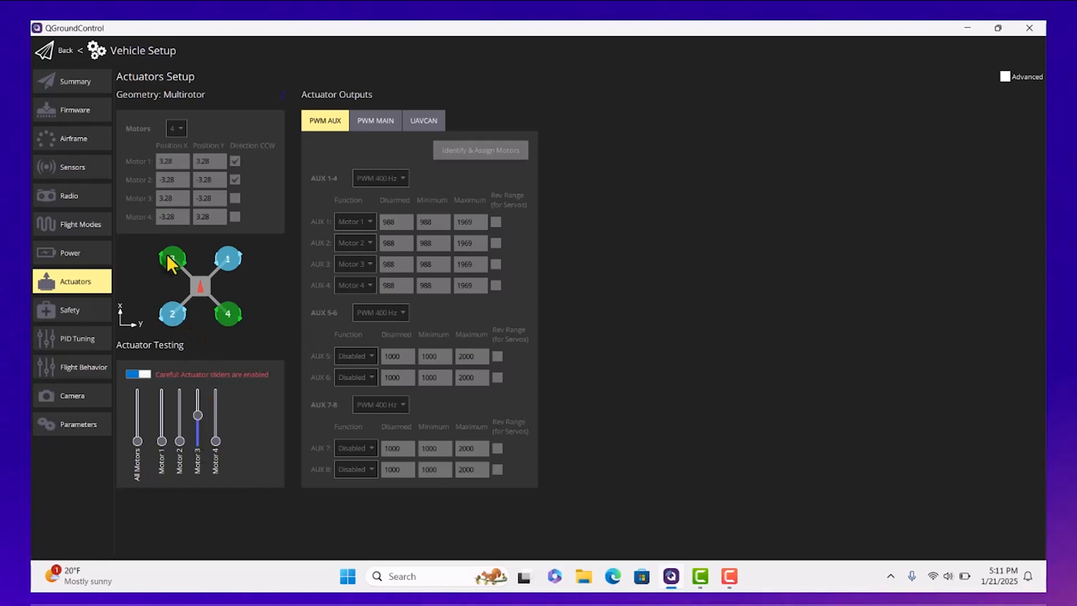
left_click_drag(200, 415, 197, 478)
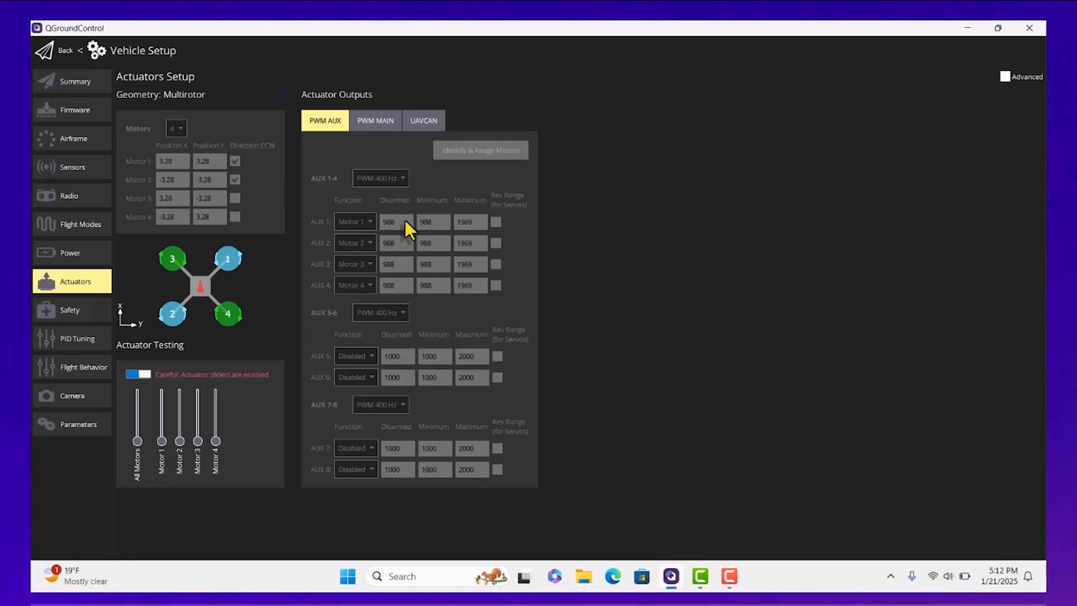
left_click(142, 373)
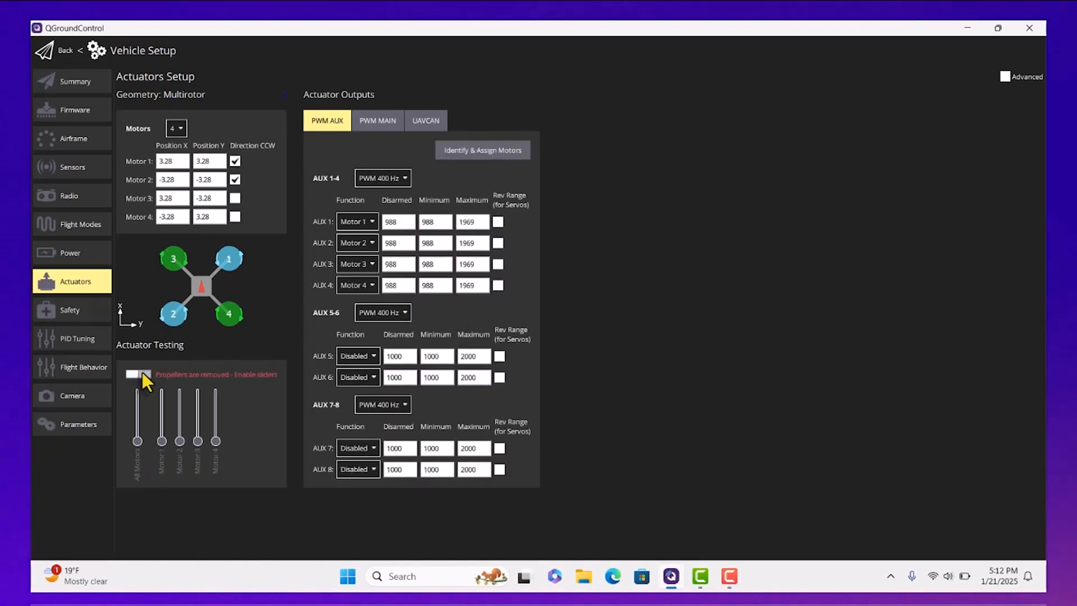
Set the Disarmed PWM value to 900 for each of the outputs AUX 1 to AUX 4.
left_click(410, 220)
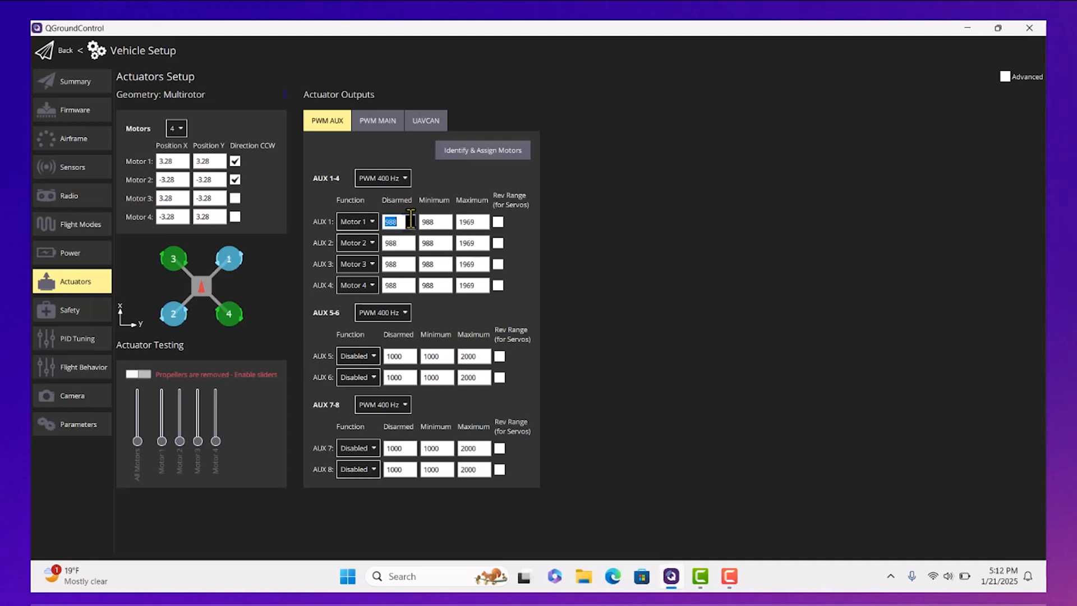
type("900")
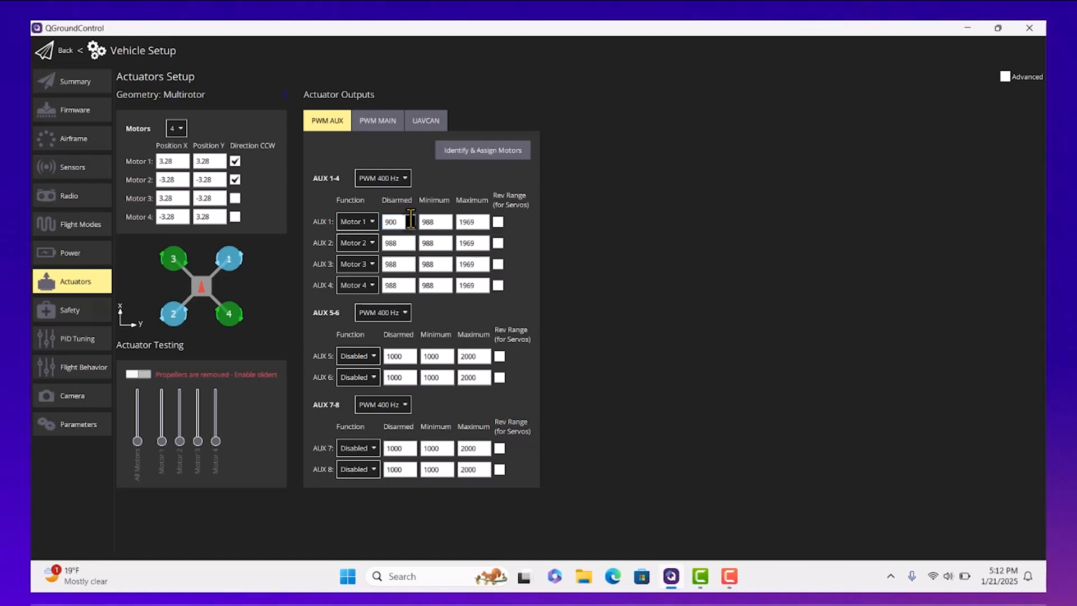
left_click(398, 243)
type("900")
left_click(399, 264)
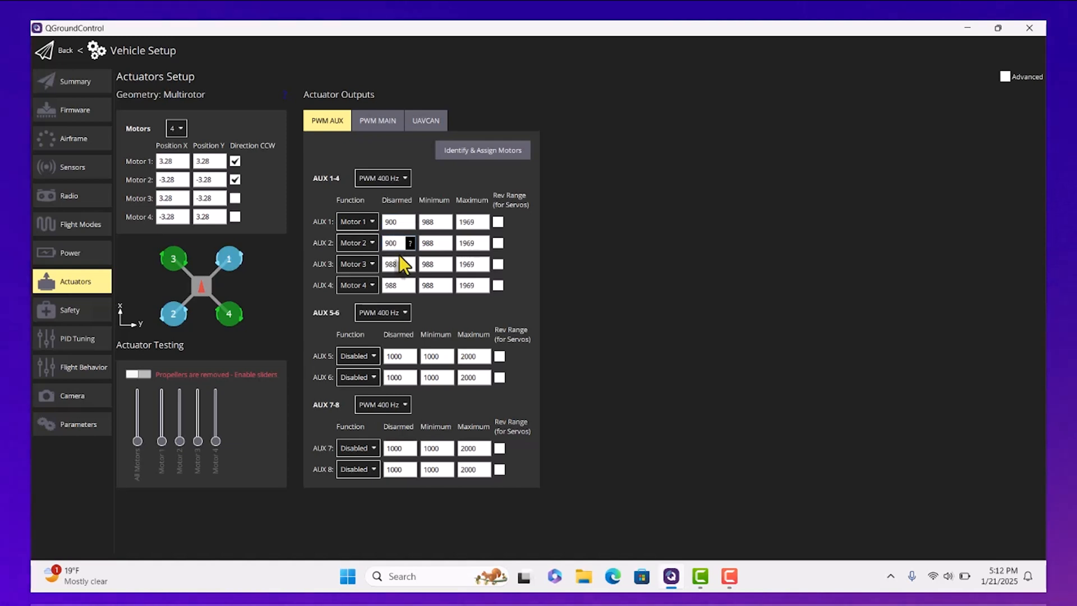
type("900")
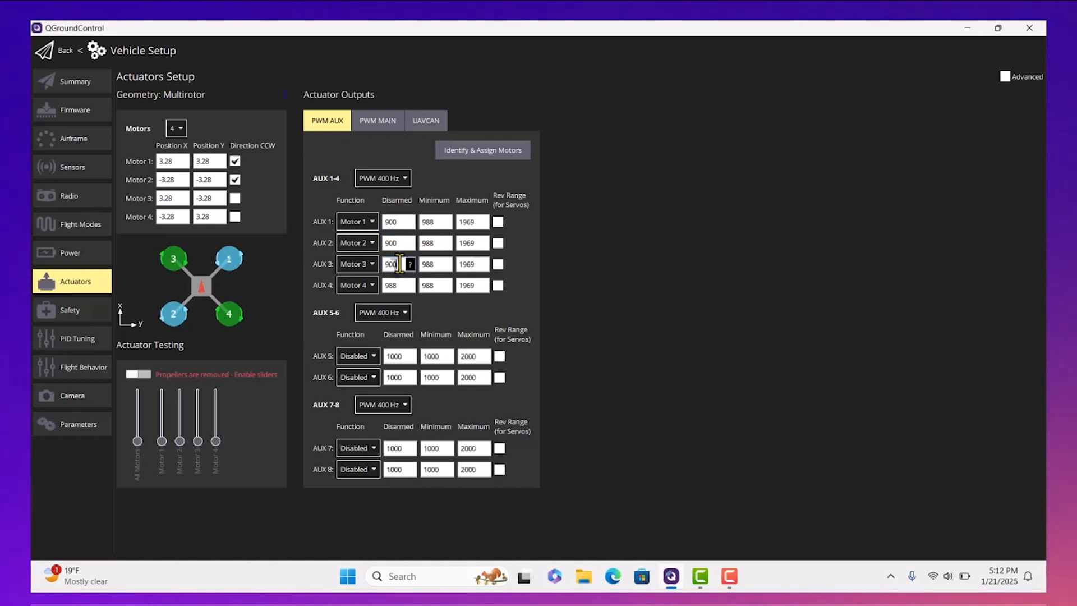
left_click(395, 286)
type("900")
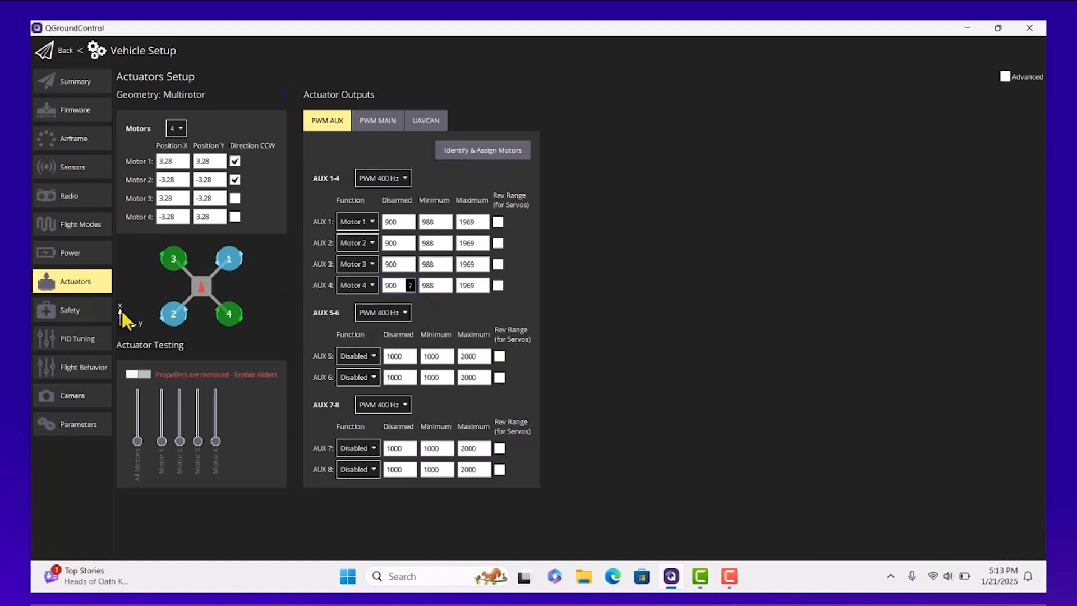
Look through the vehicle's safety setup, from the low battery failsafe and object detection down to the further failsafe triggers.
left_click(74, 310)
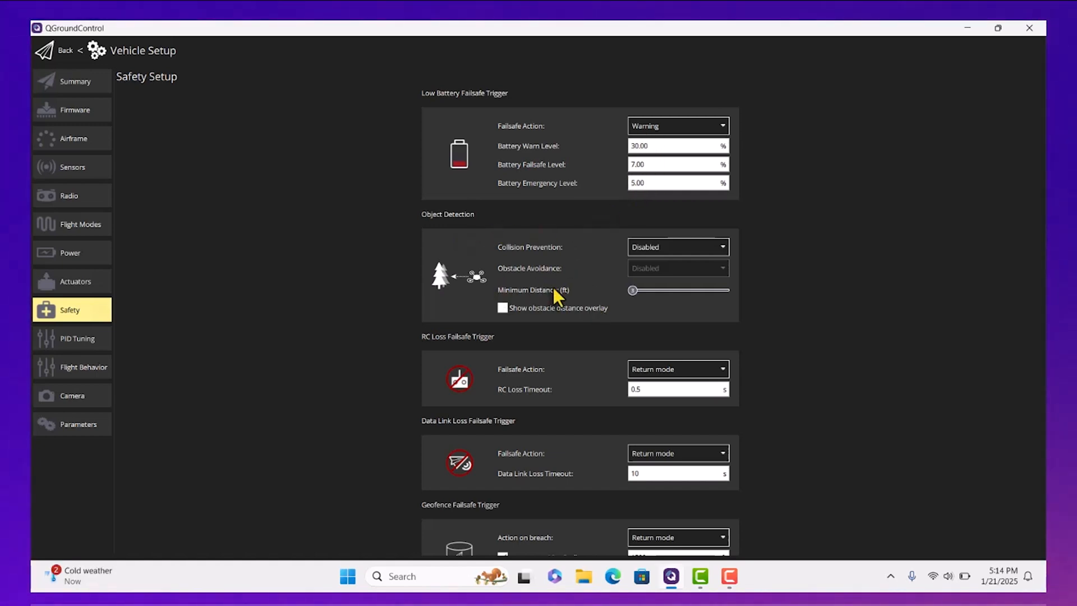
scroll(553, 287, "down", 4)
scroll(553, 286, "up", 4)
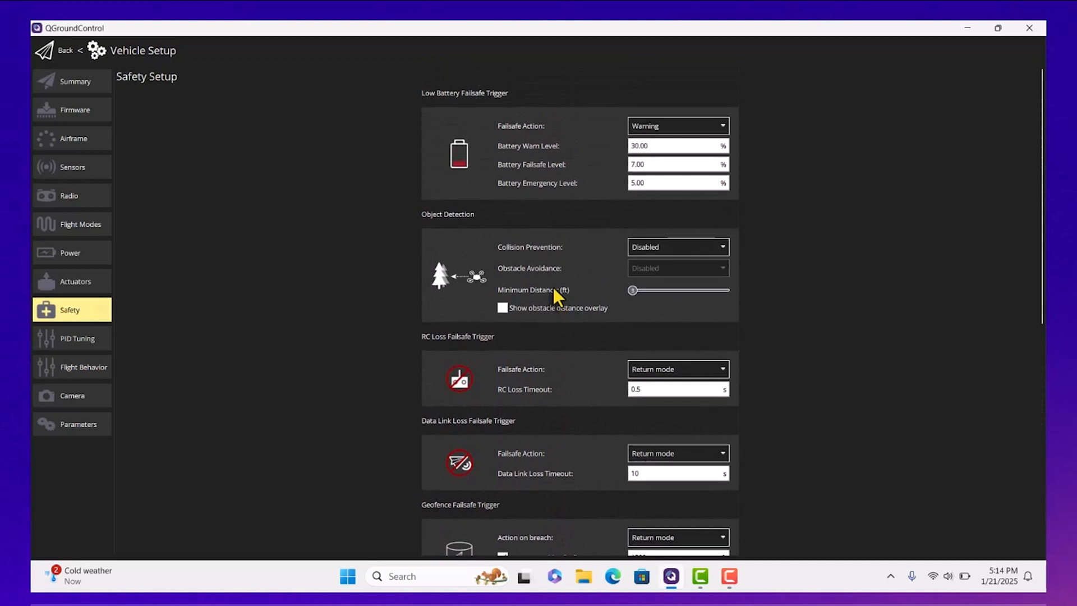
scroll(763, 223, "down", 2)
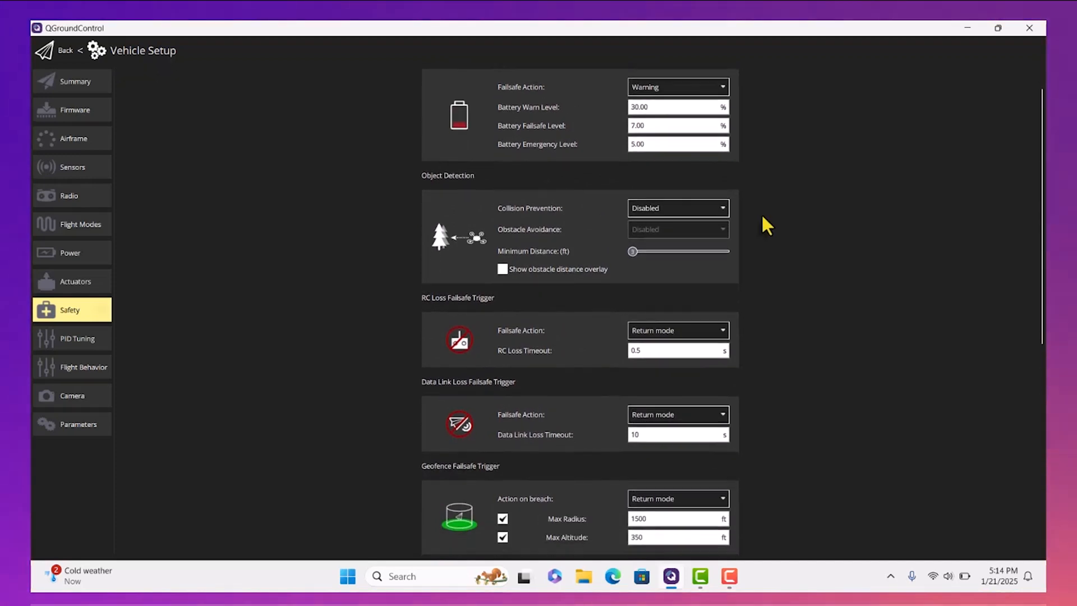
scroll(762, 216, "down", 4)
scroll(762, 216, "up", 5)
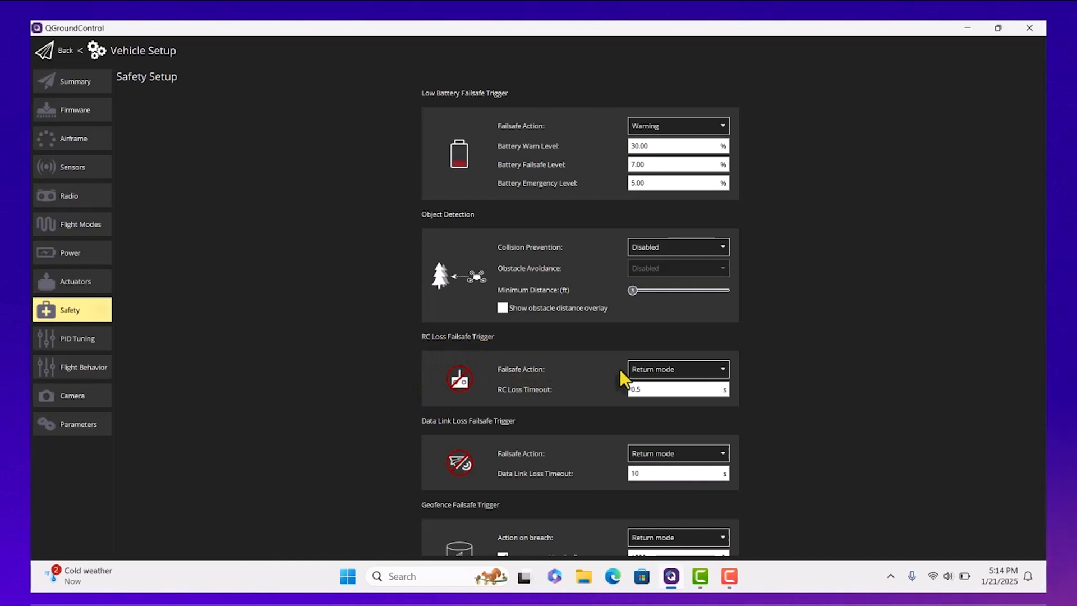
Check the available actions for RC loss and geofence breach, choosing Return mode for RC loss.
left_click(672, 368)
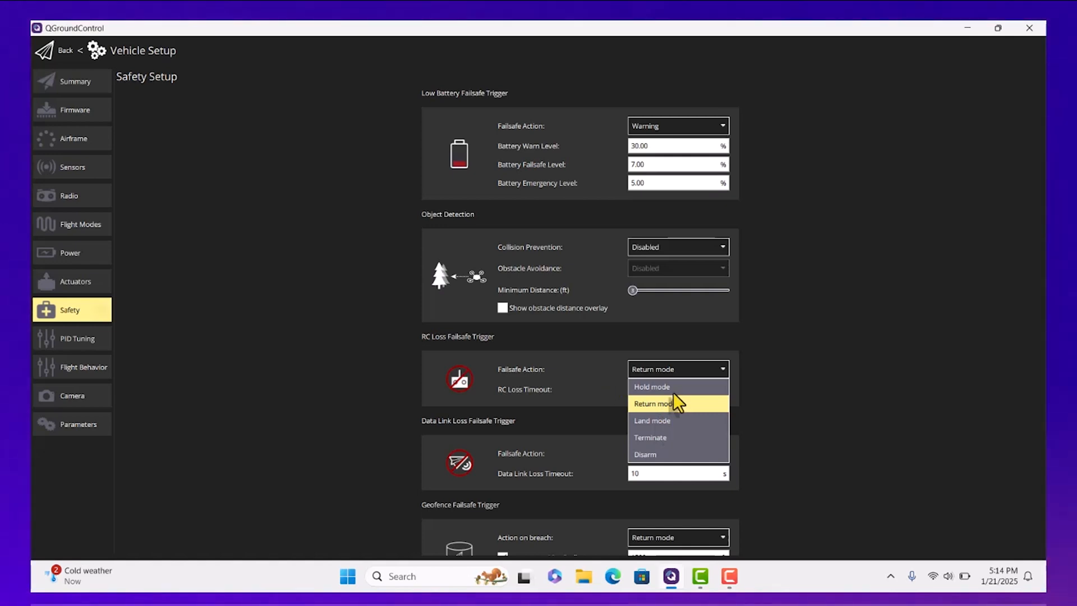
left_click(673, 403)
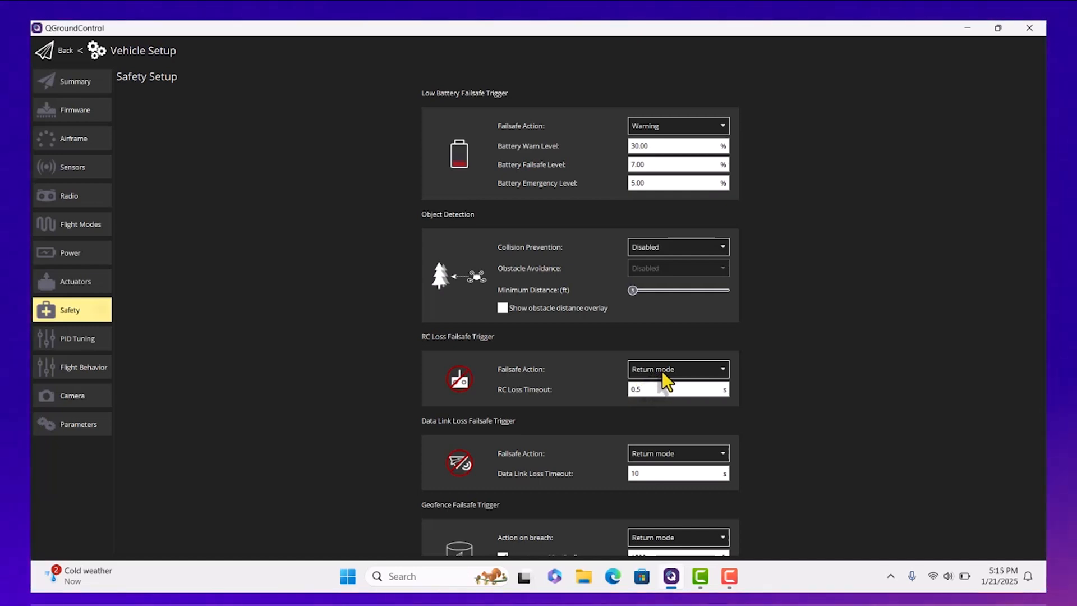
scroll(575, 474, "down", 5)
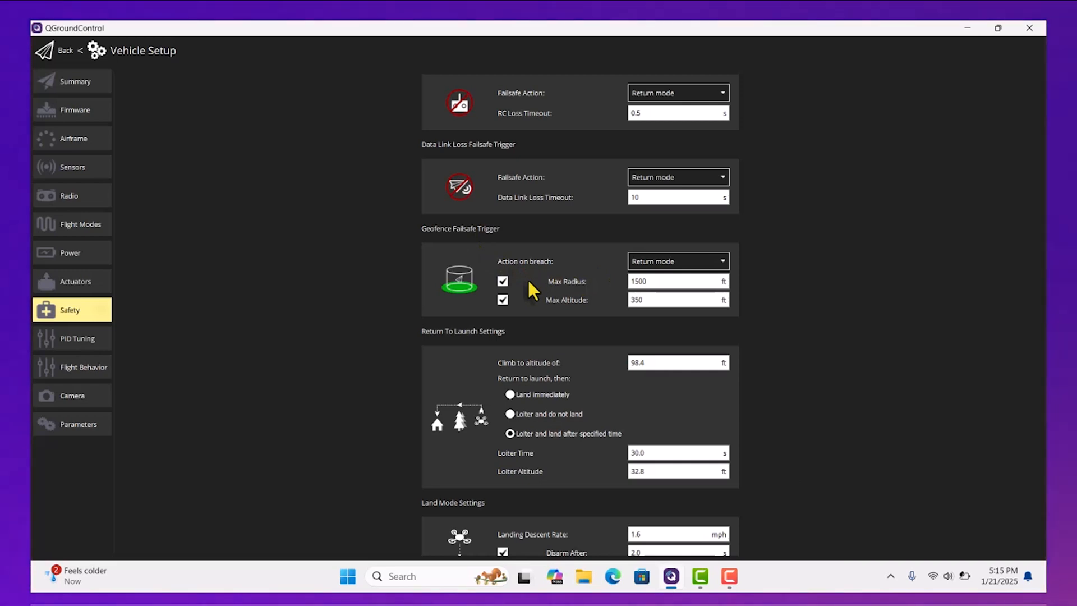
left_click(654, 265)
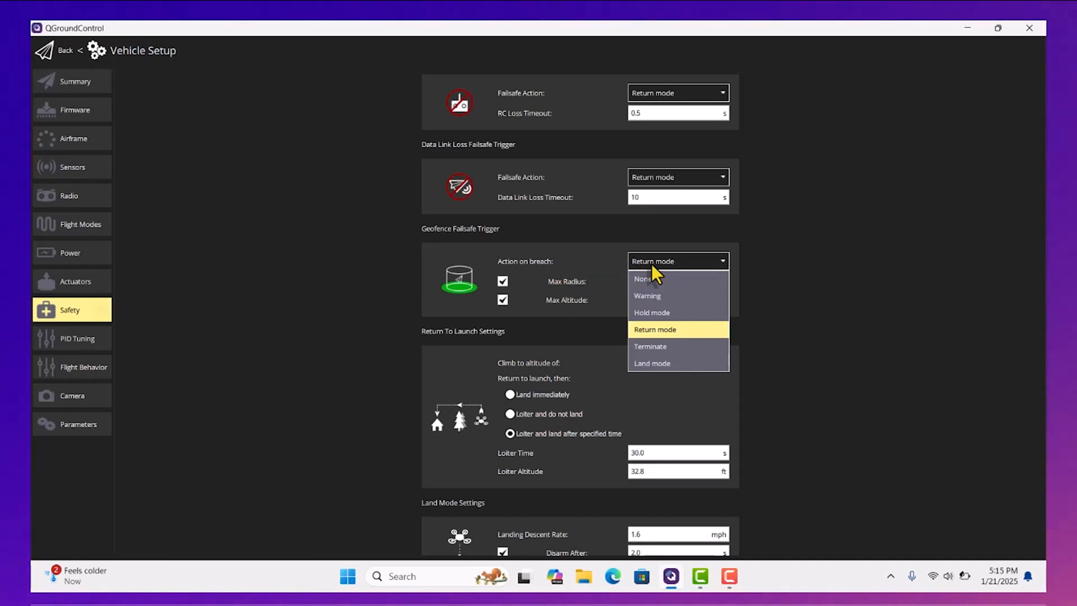
left_click(651, 263)
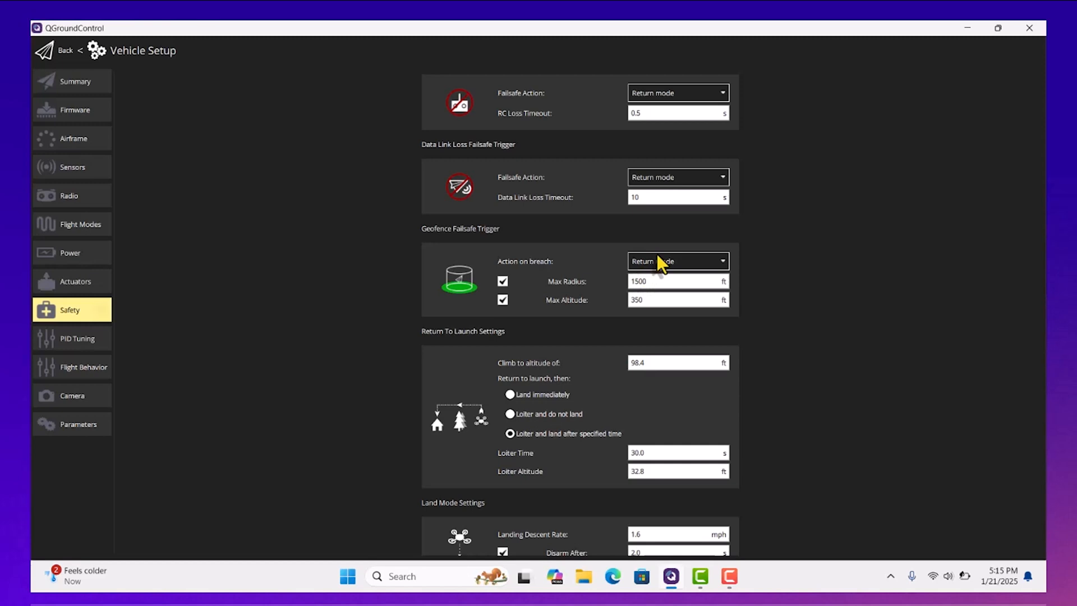
left_click(656, 255)
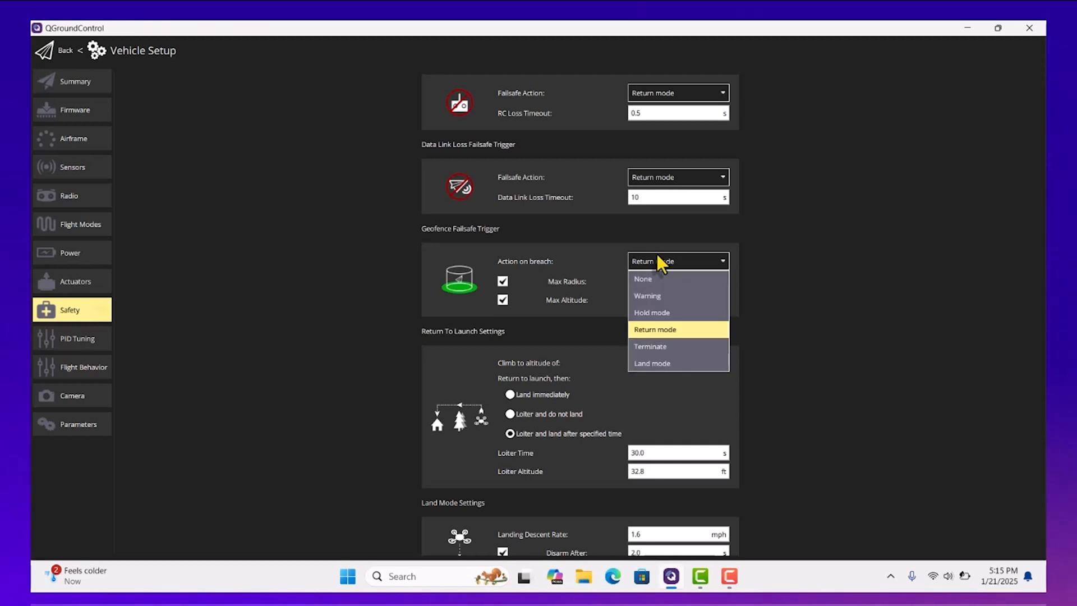
left_click(649, 263)
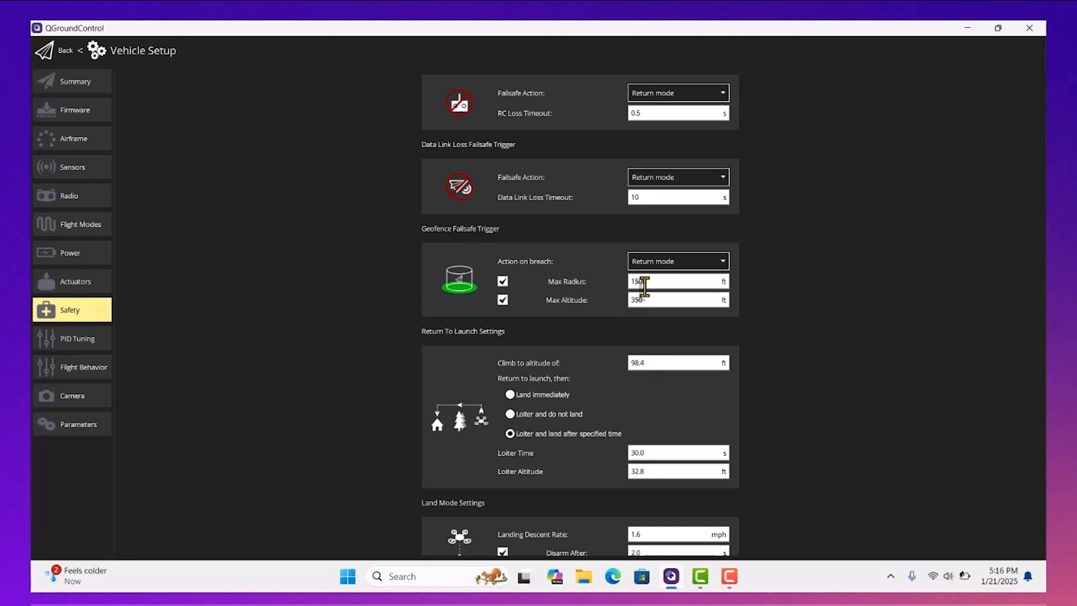
Examine the geofence radius and altitude limits, the return-to-launch climb and loiter settings, and the land mode settings.
left_click(644, 282)
type("0")
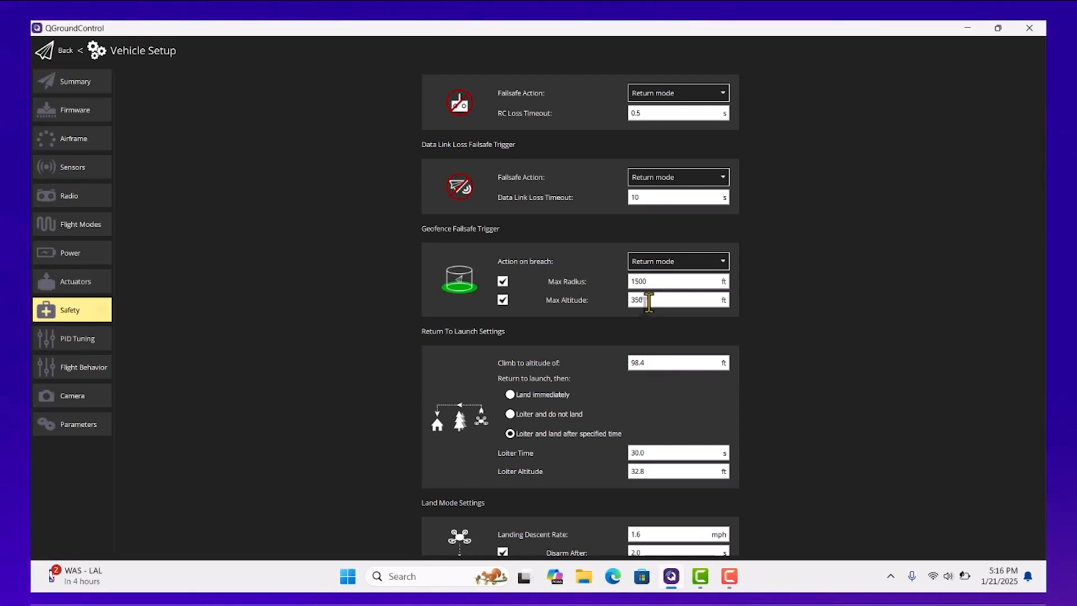
left_click(655, 362)
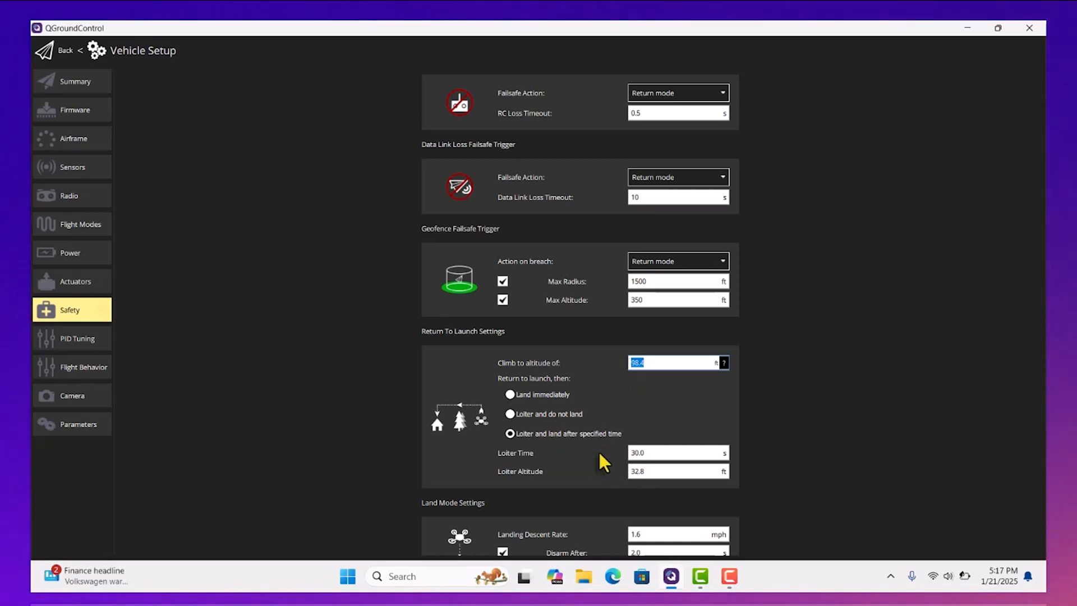
scroll(590, 487, "down", 3)
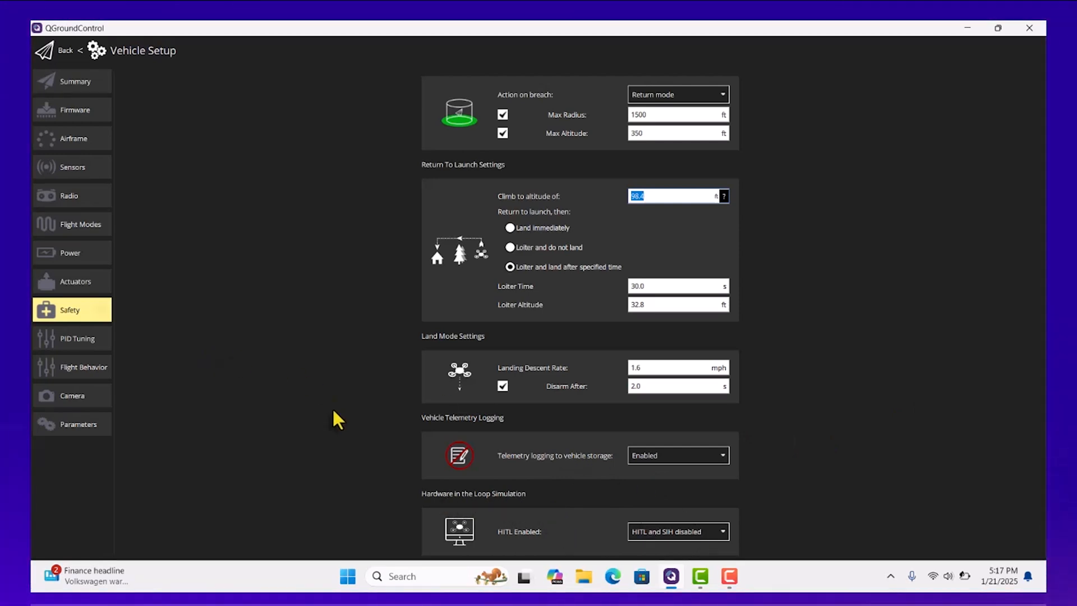
scroll(650, 409, "up", 5)
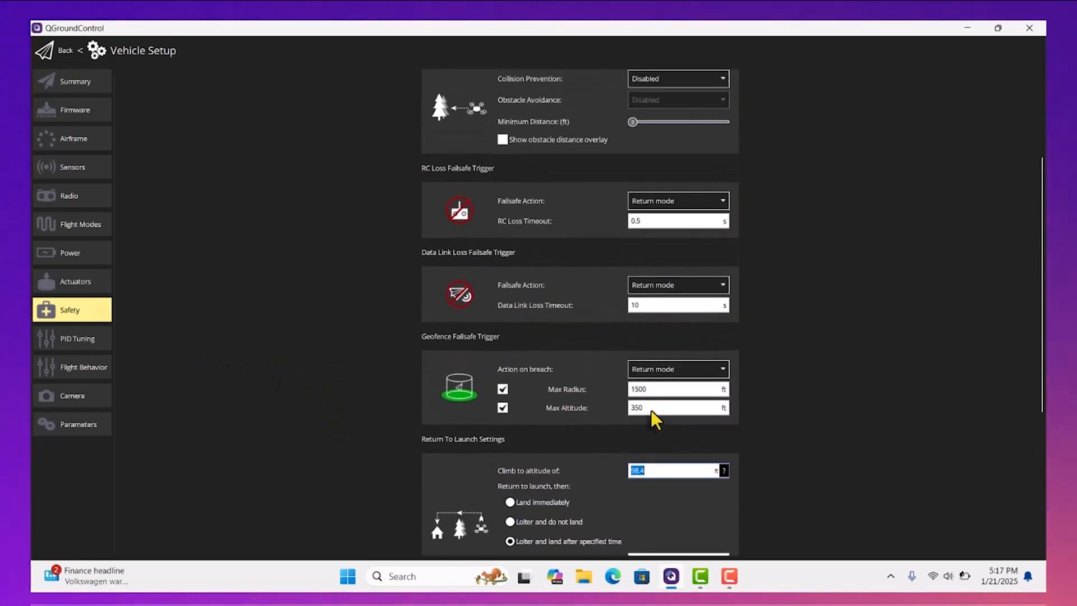
scroll(651, 409, "up", 3)
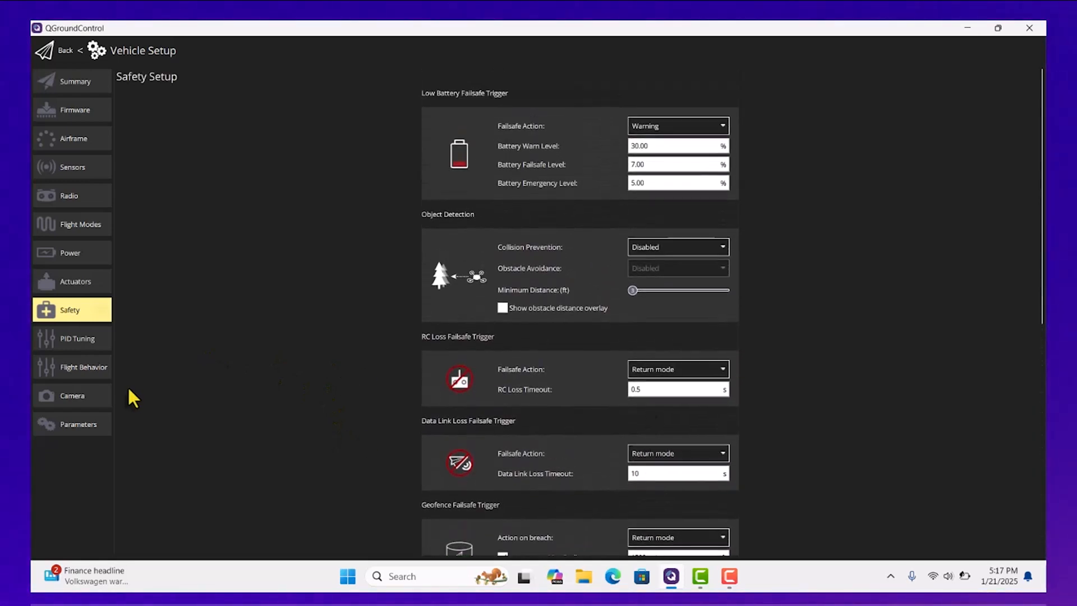
Examine the PID tuning, flight behavior, camera and parameters pages, including the parameter tools such as Reboot Vehicle.
left_click(84, 338)
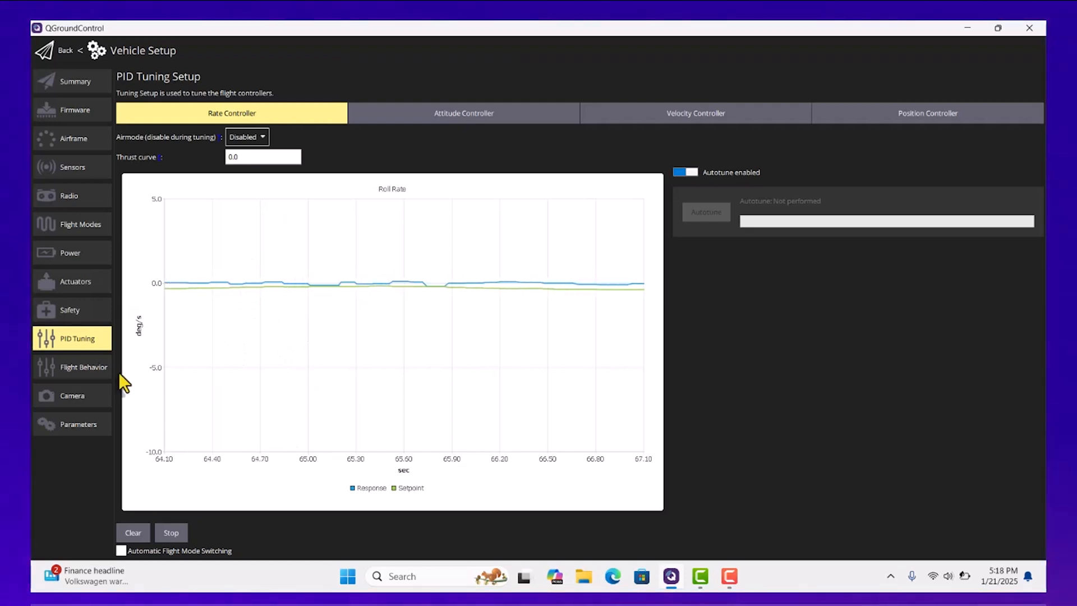
left_click(88, 370)
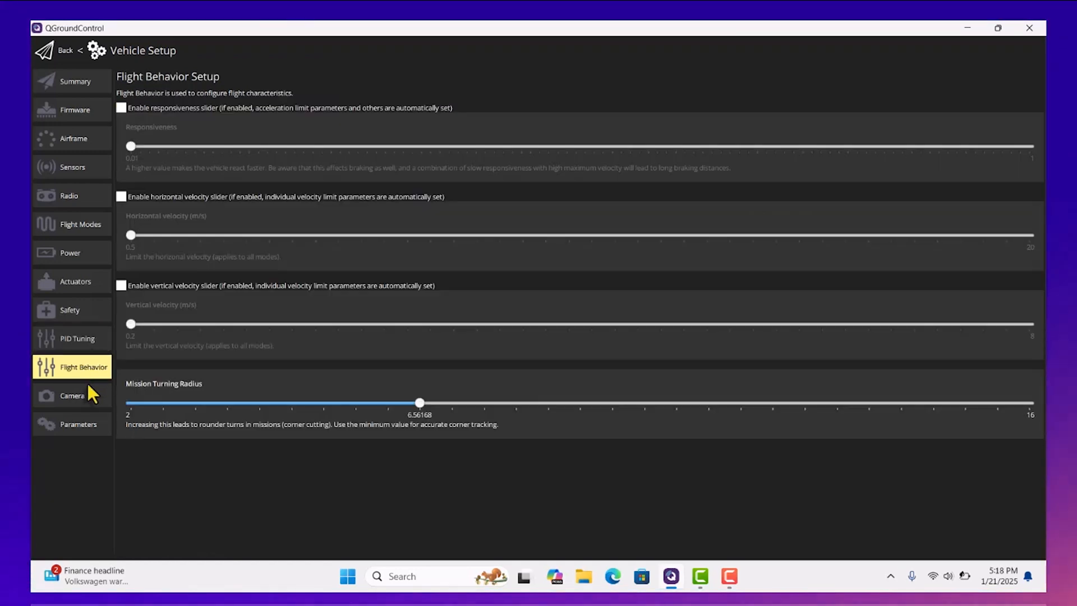
left_click(87, 397)
left_click(91, 425)
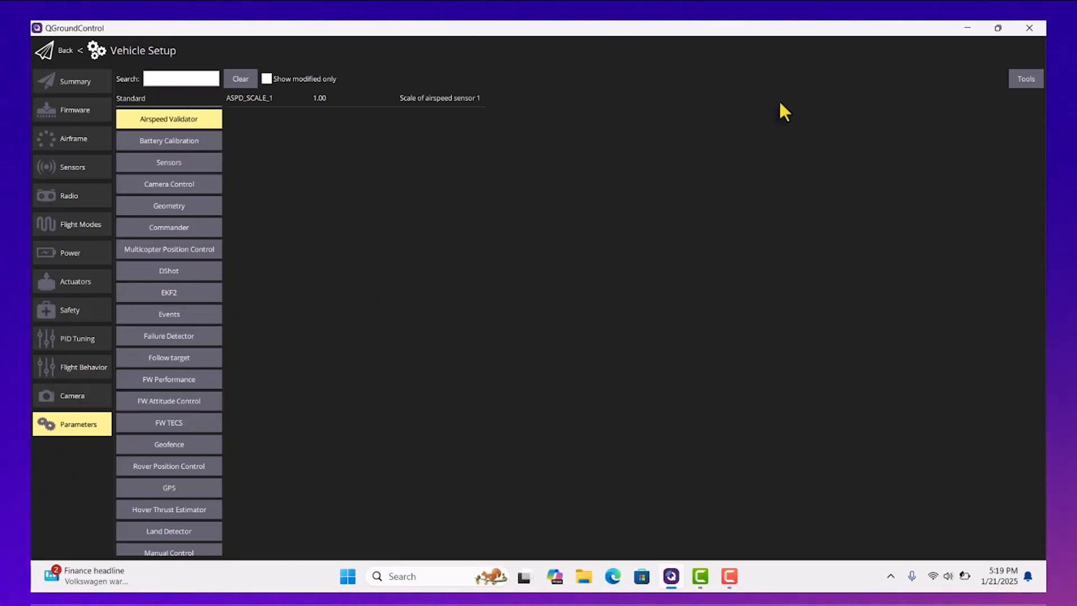
left_click(1024, 79)
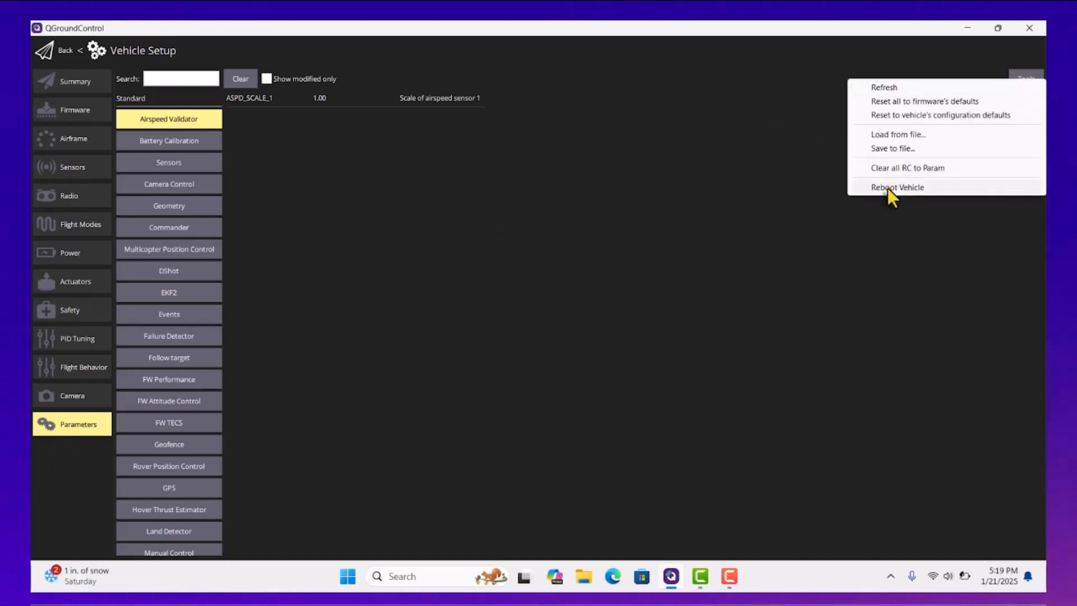
left_click(797, 206)
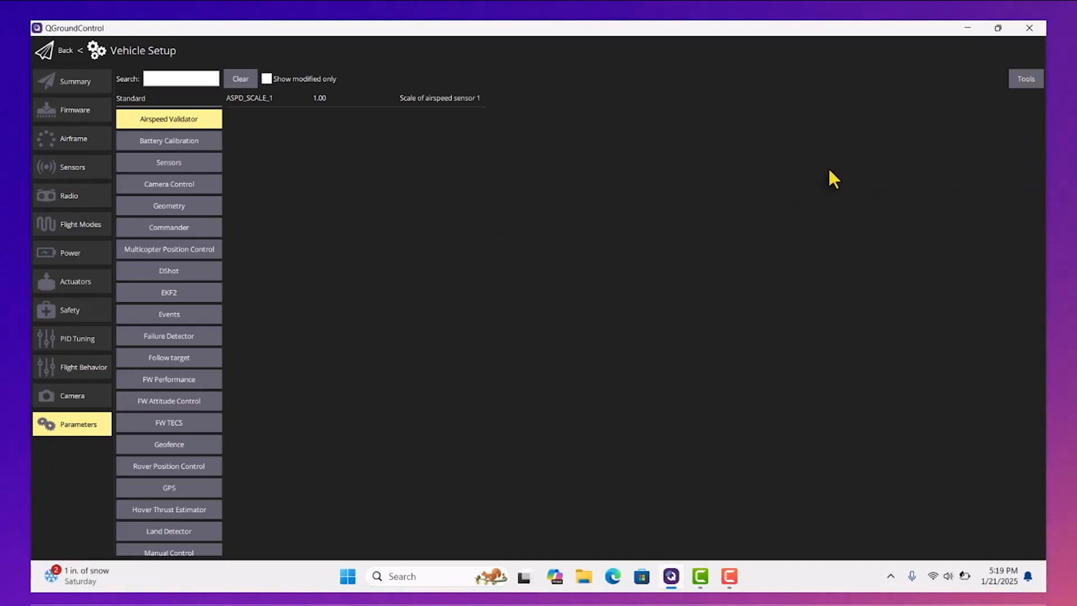